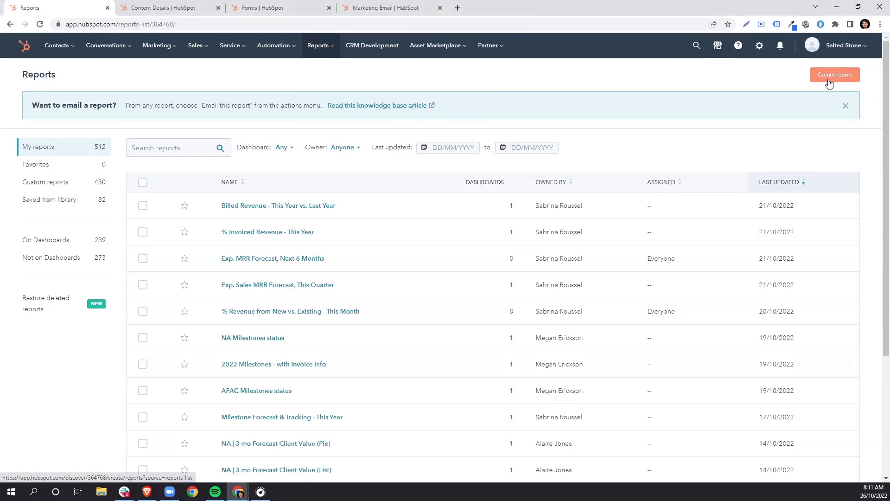
Create a new report from scratch using the Customer Journey Reports type
click(830, 82)
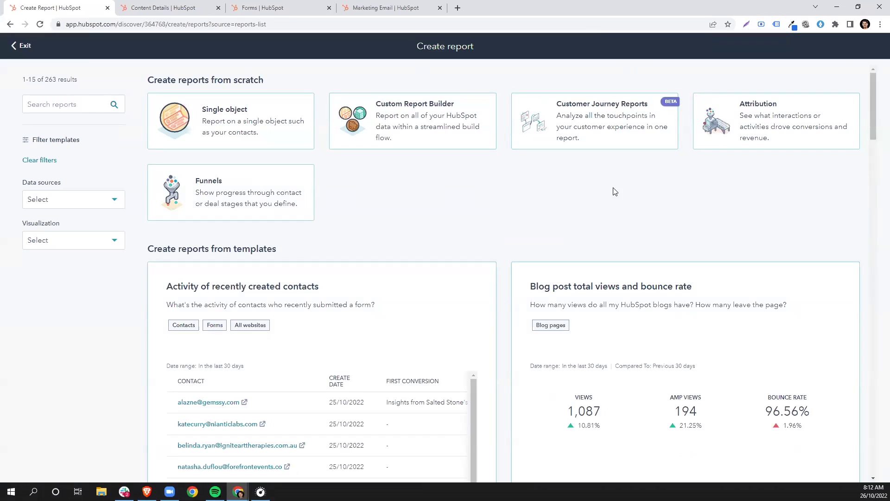
click(593, 134)
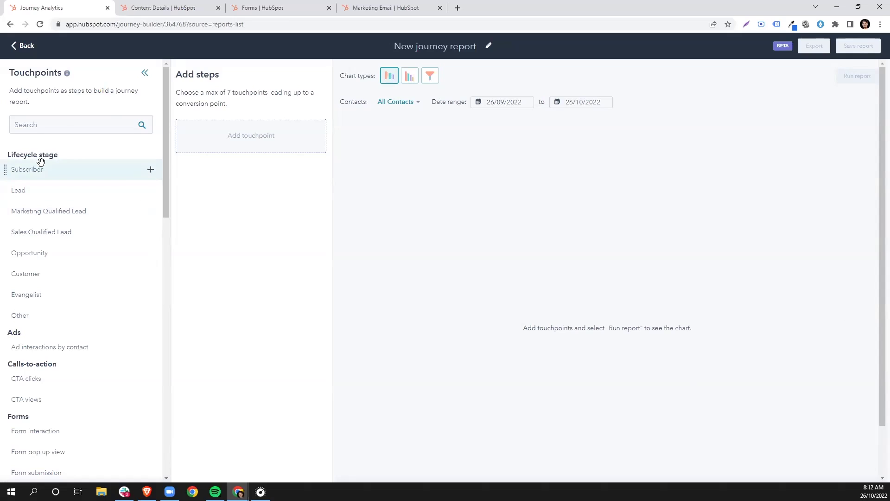
Review the available touchpoint categories for the journey report, from Lifecycle stage through Web pages
scroll(57, 158, down, 1)
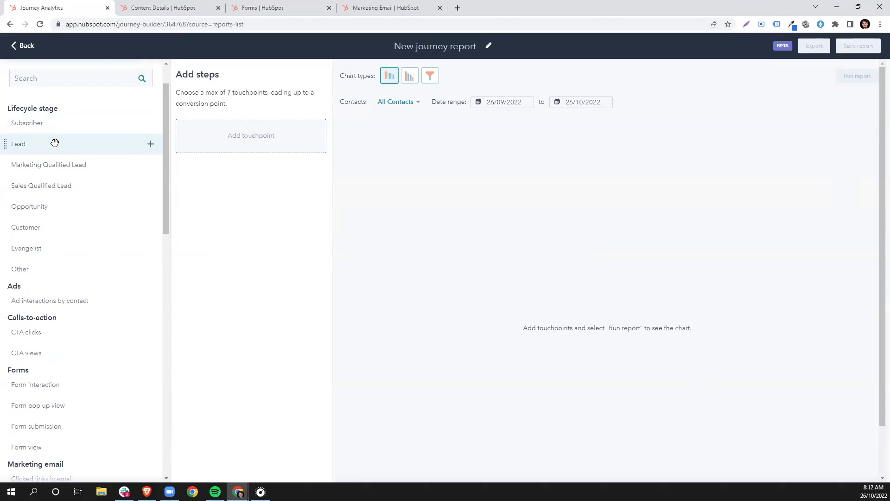
scroll(58, 213, down, 1)
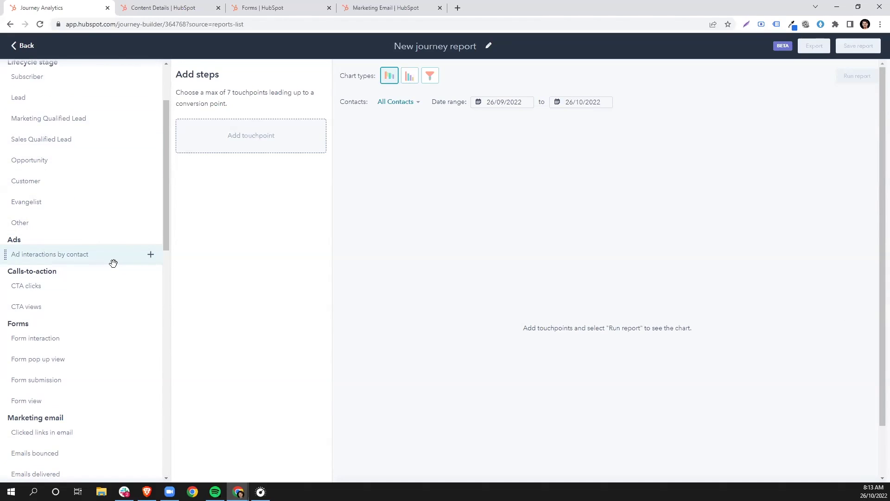
scroll(113, 263, down, 1)
scroll(90, 238, down, 1)
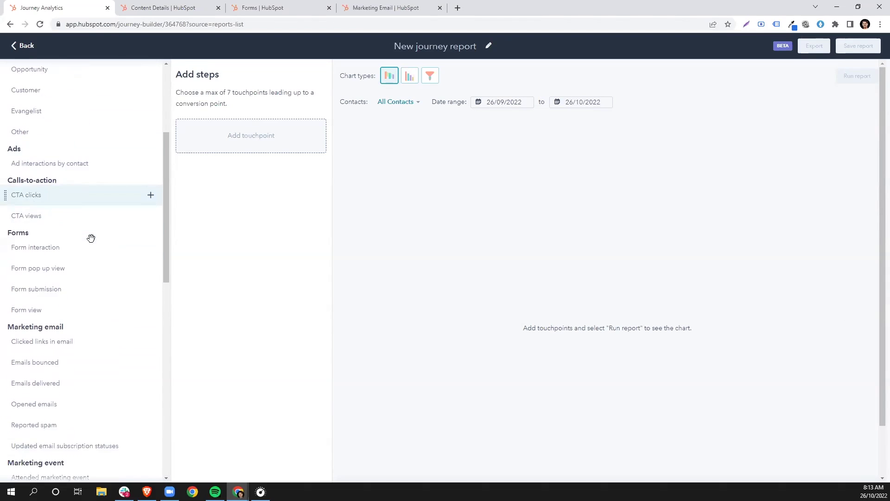
scroll(84, 238, down, 2)
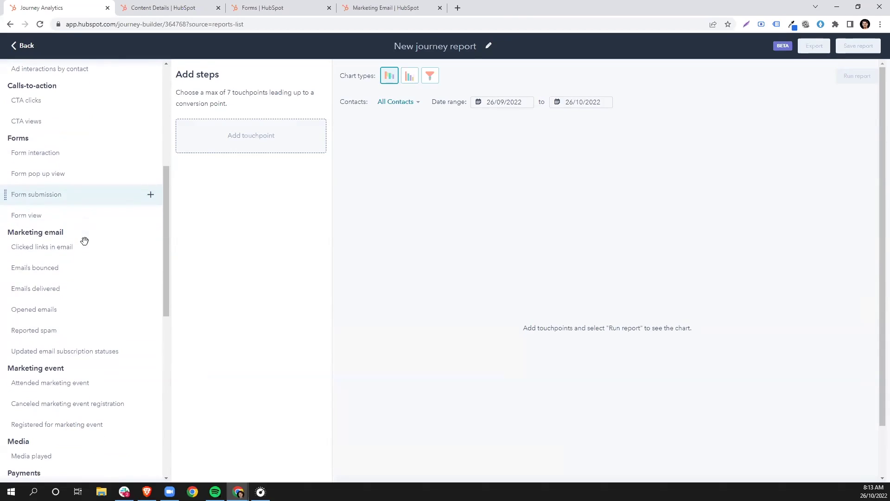
scroll(97, 278, down, 3)
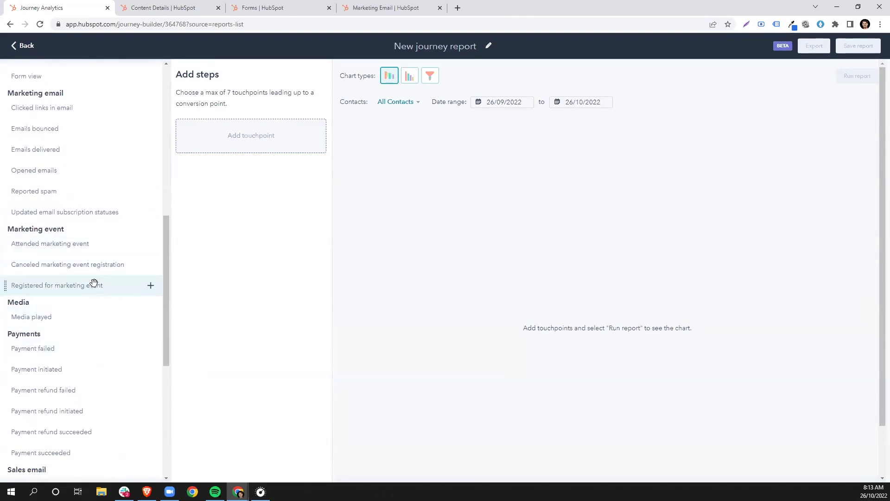
scroll(93, 285, down, 1)
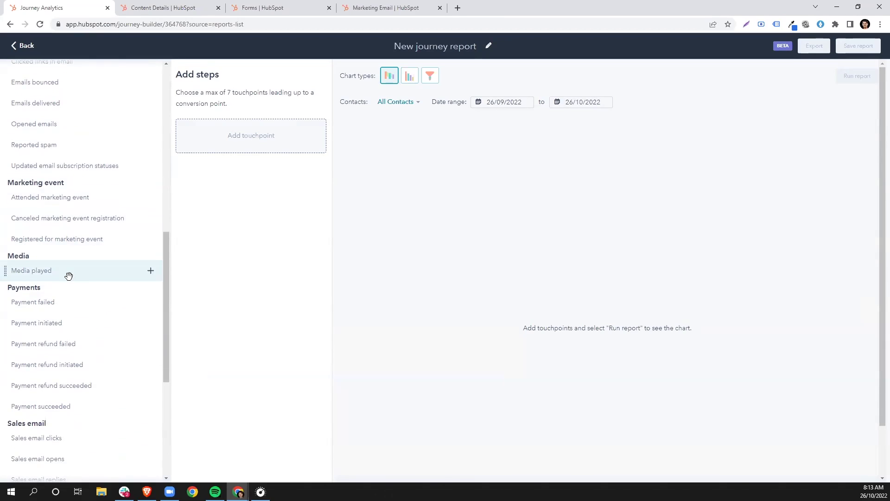
scroll(71, 257, down, 1)
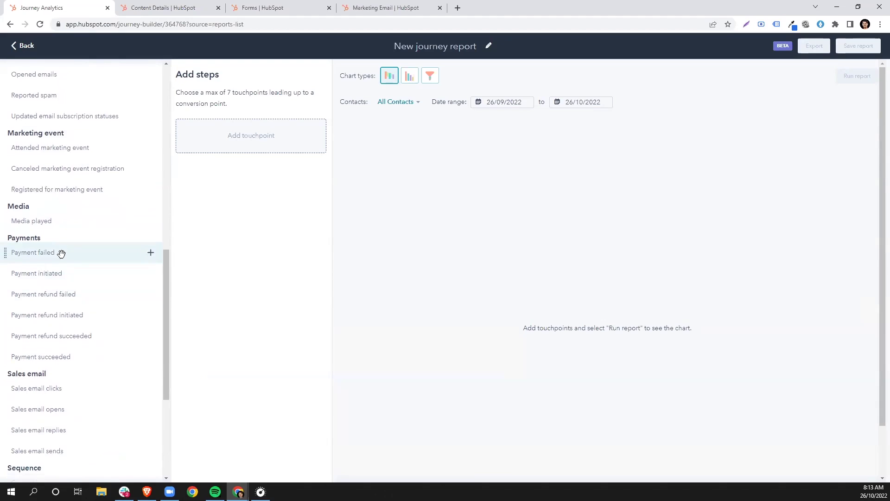
scroll(83, 246, down, 1)
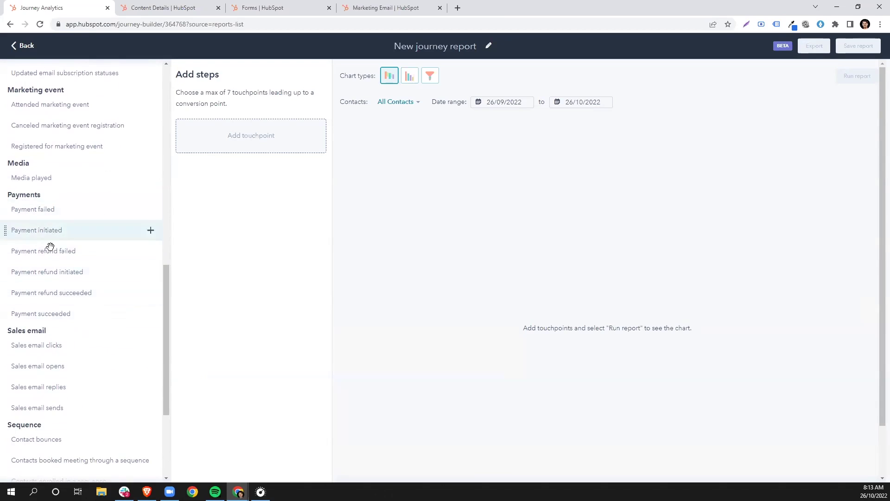
scroll(82, 262, down, 2)
scroll(75, 232, down, 1)
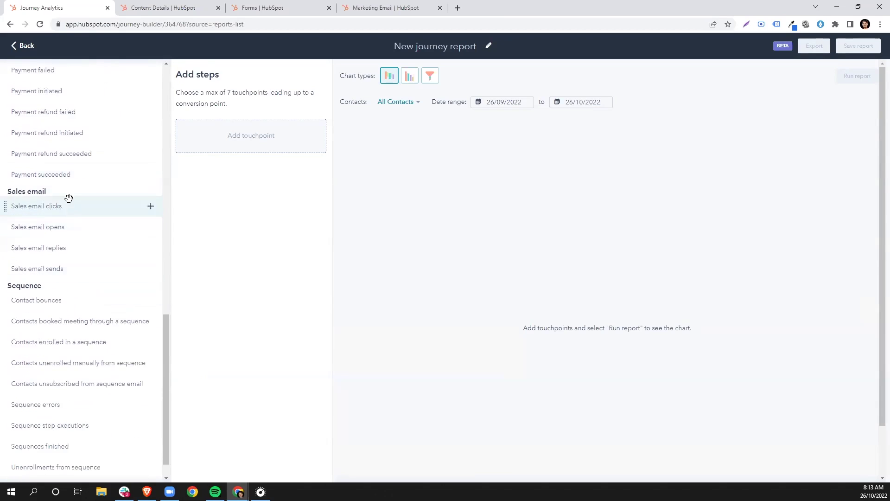
scroll(84, 232, down, 1)
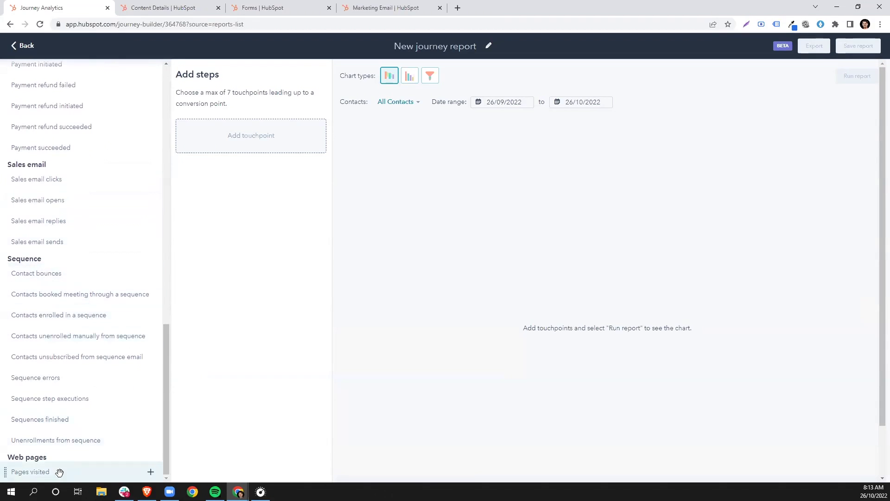
scroll(89, 414, up, 15)
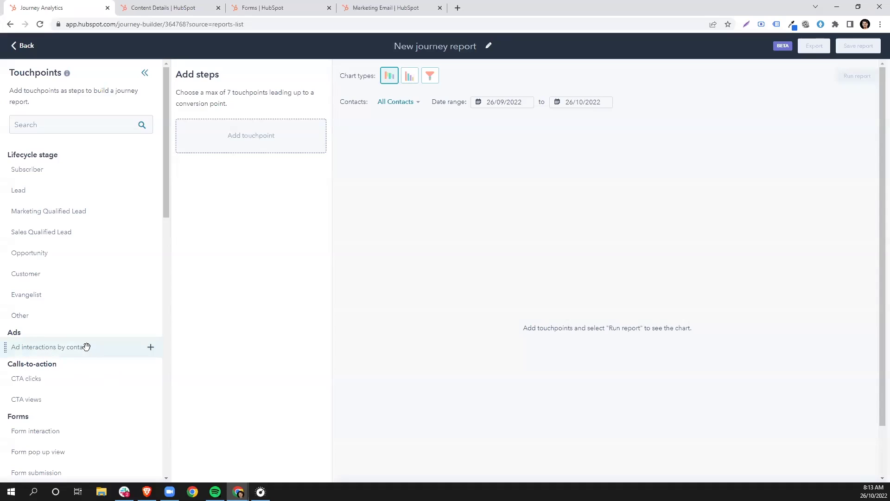
Add CTA clicks, Form submission and Emails delivered, in that order, as the journey's three touchpoint steps
scroll(86, 347, down, 2)
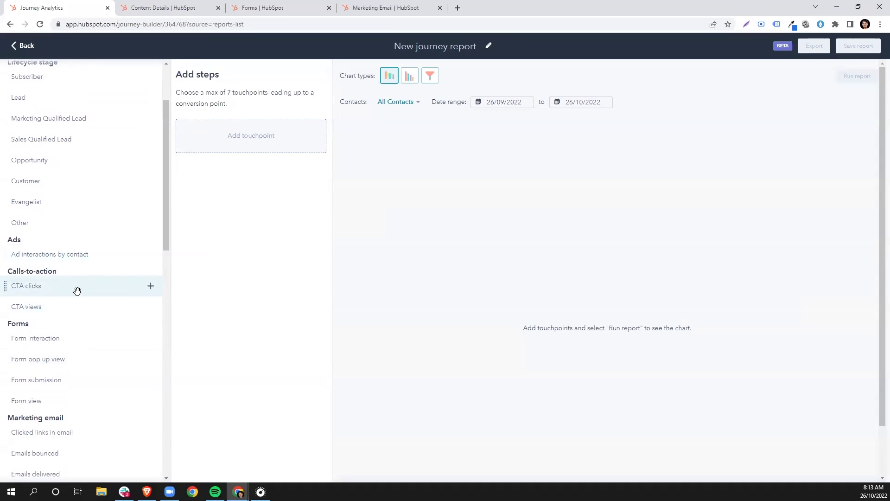
drag(49, 292, 262, 181)
click(251, 177)
drag(32, 288, 251, 143)
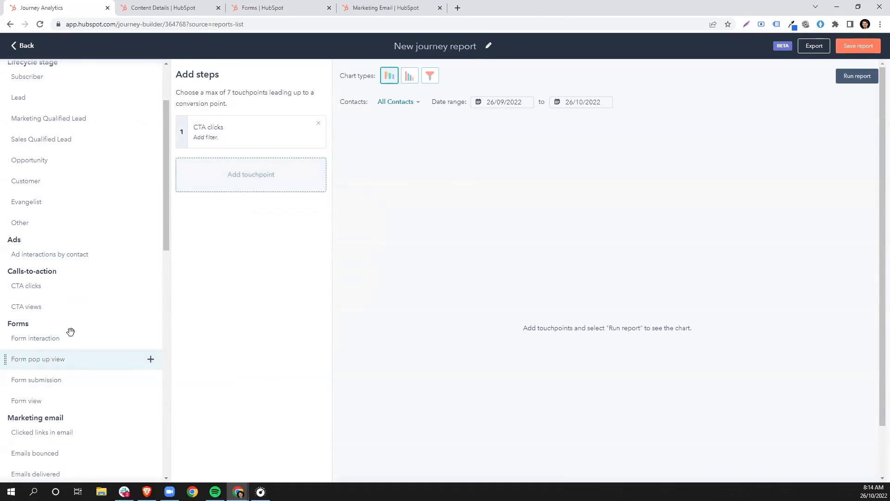
scroll(82, 330, down, 2)
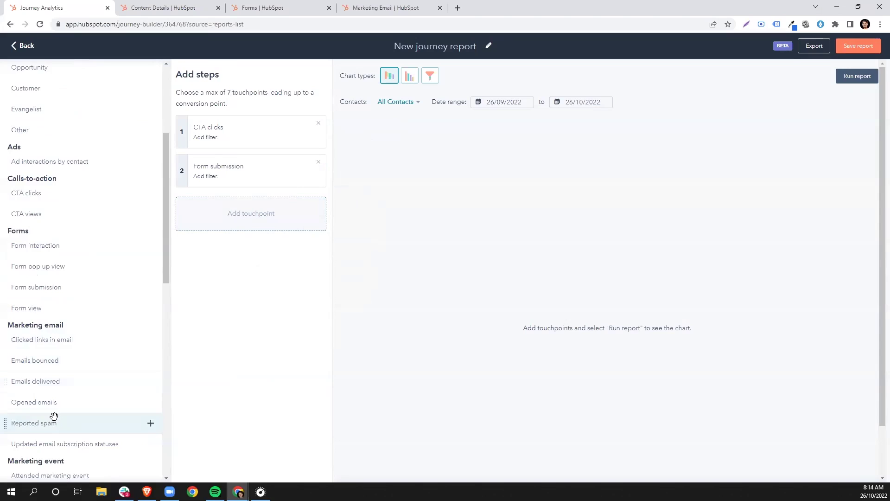
scroll(54, 416, down, 1)
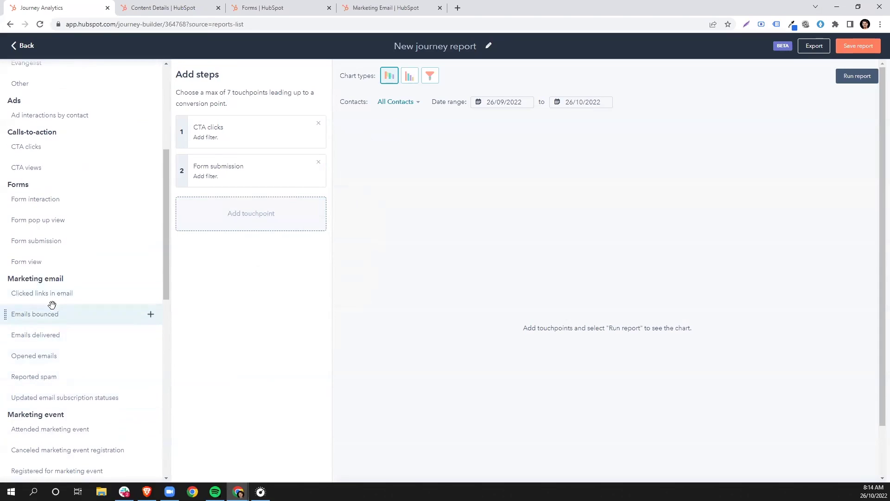
drag(56, 336, 235, 213)
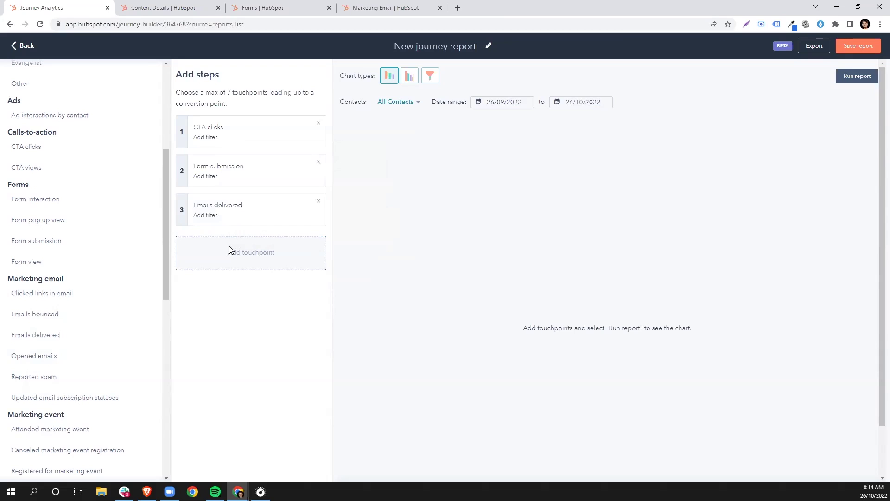
Examine the event properties available for filtering the CTA clicks step, leaving the filter unset
click(202, 128)
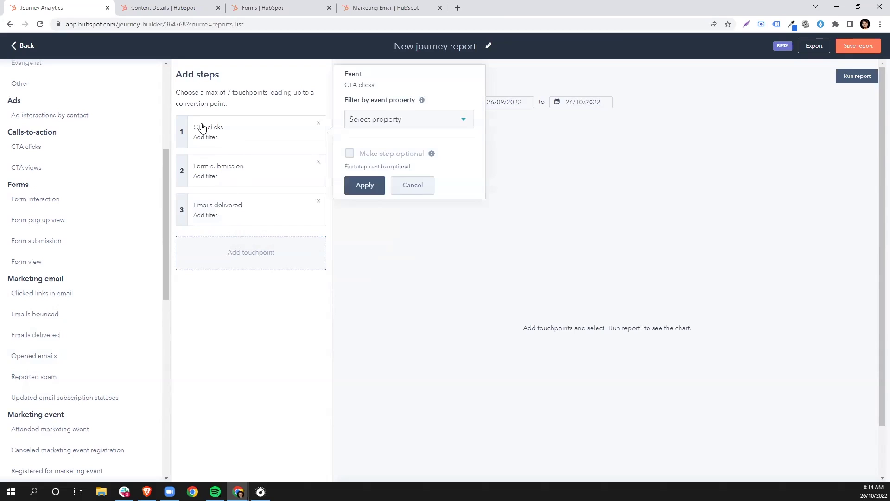
click(396, 125)
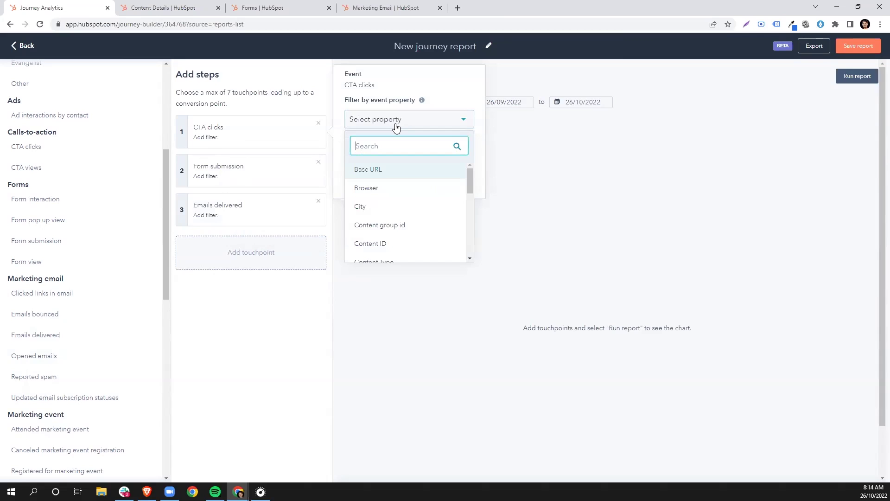
scroll(398, 218, down, 2)
scroll(399, 225, down, 4)
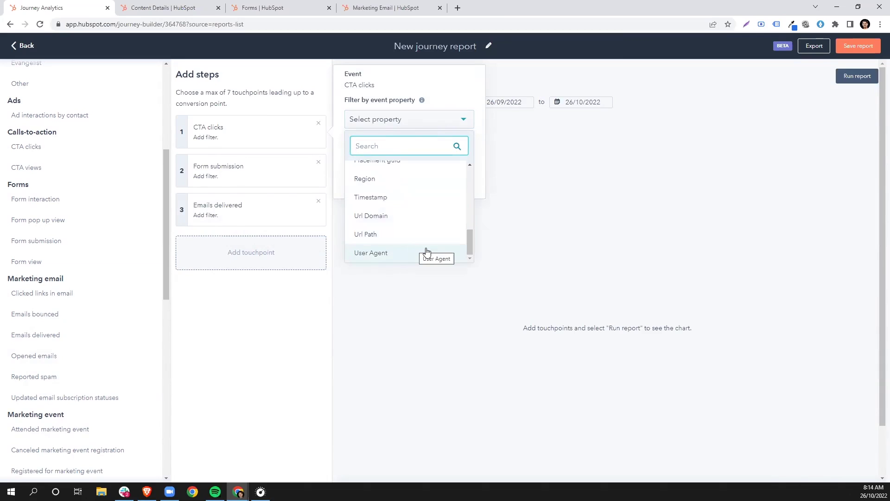
scroll(426, 253, up, 4)
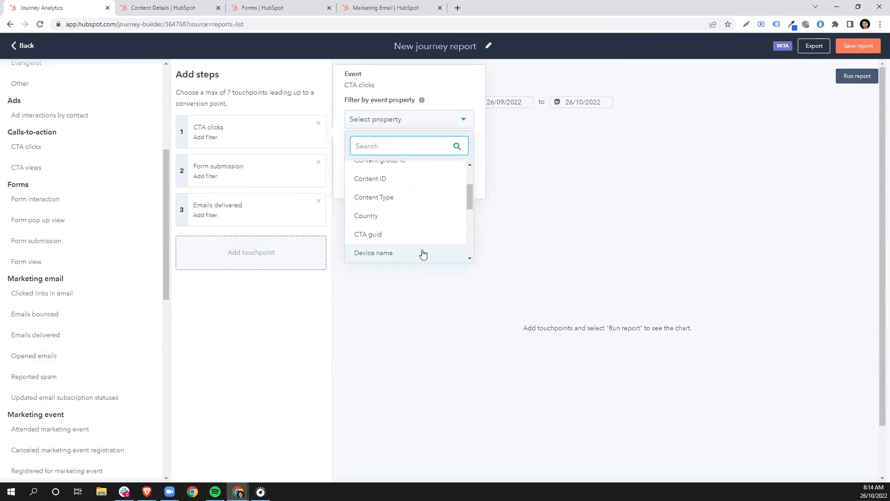
scroll(422, 256, up, 2)
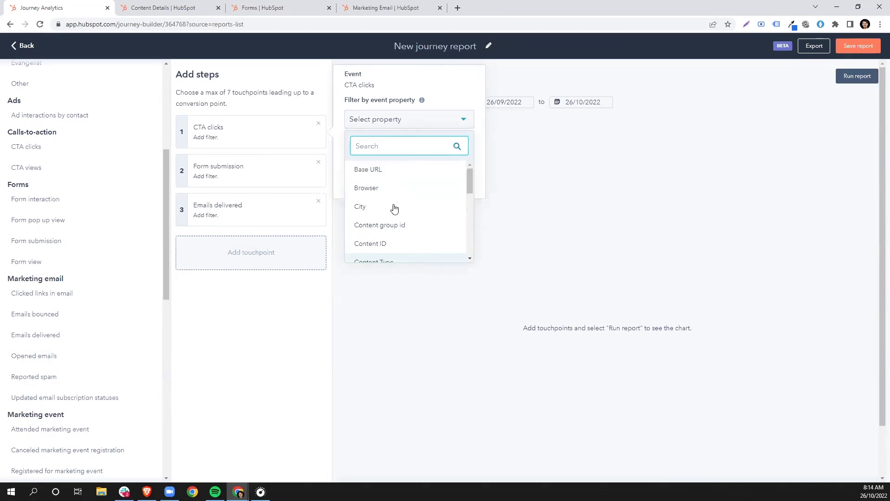
click(278, 321)
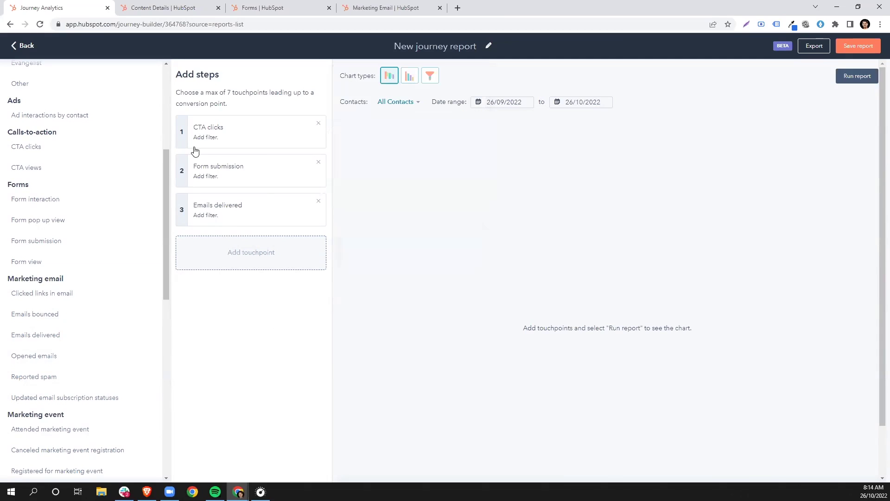
Run the journey report to chart the three touchpoint steps
click(858, 76)
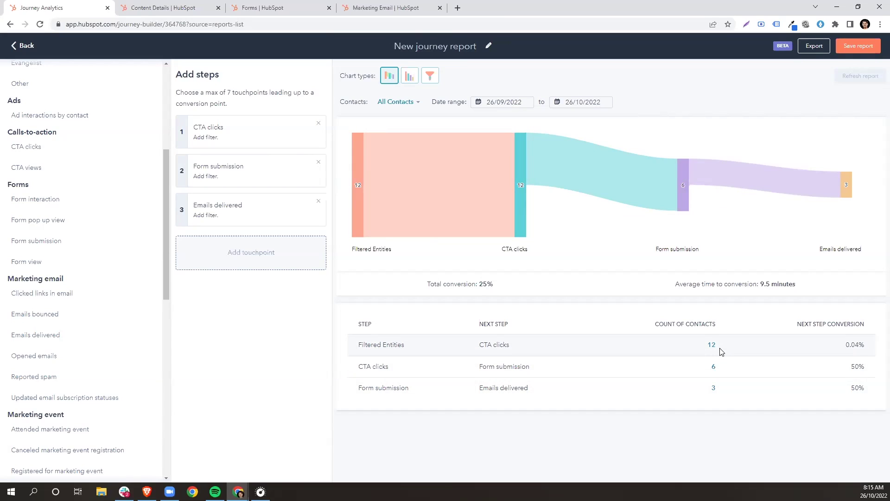
mouse_move(628, 173)
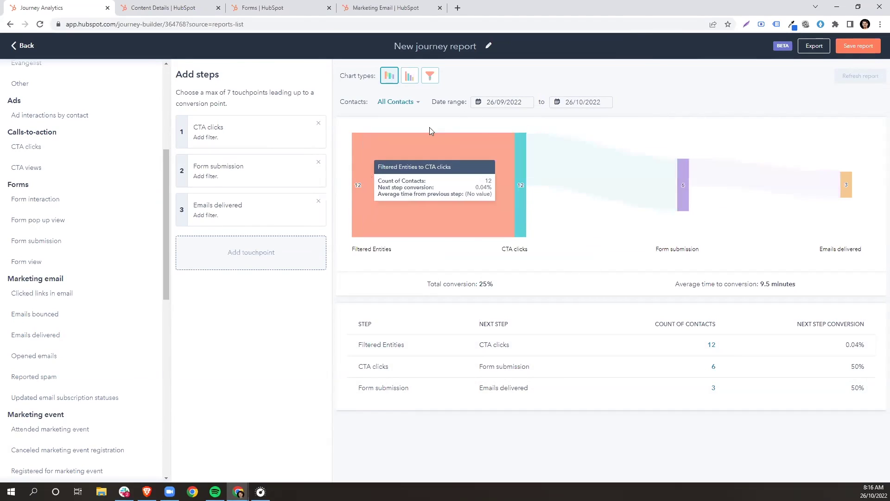
Switch the contacts filter to lists and contact properties, and look through the available contact lists
click(405, 103)
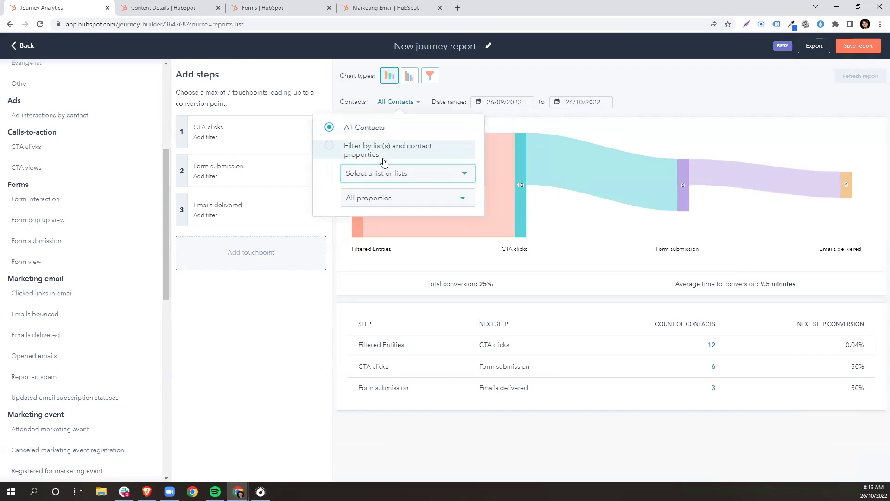
click(384, 160)
click(387, 178)
scroll(425, 269, down, 3)
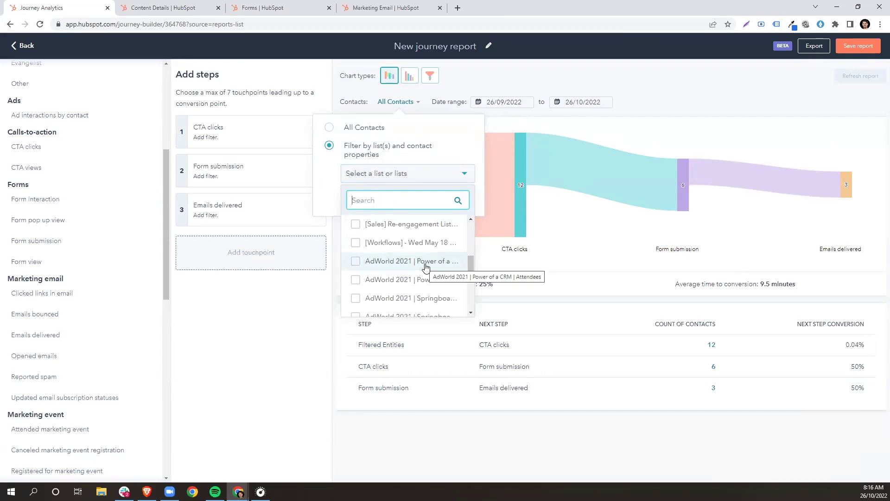
scroll(426, 268, down, 5)
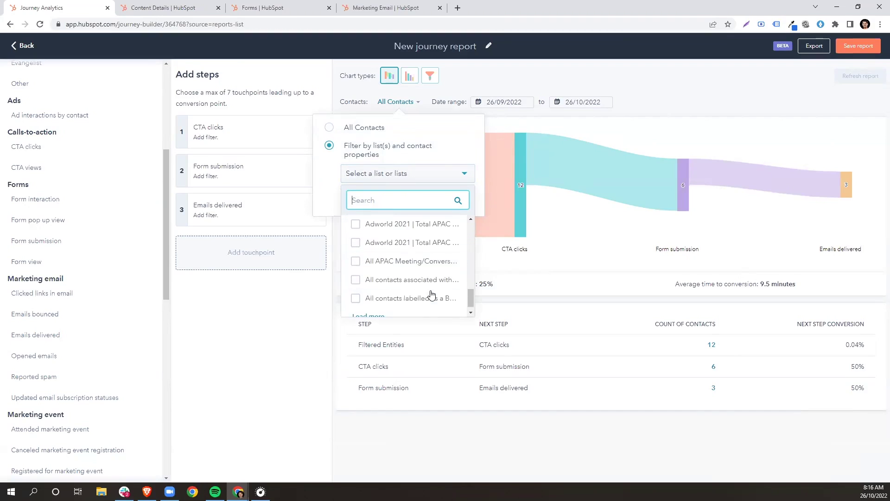
scroll(427, 284, up, 10)
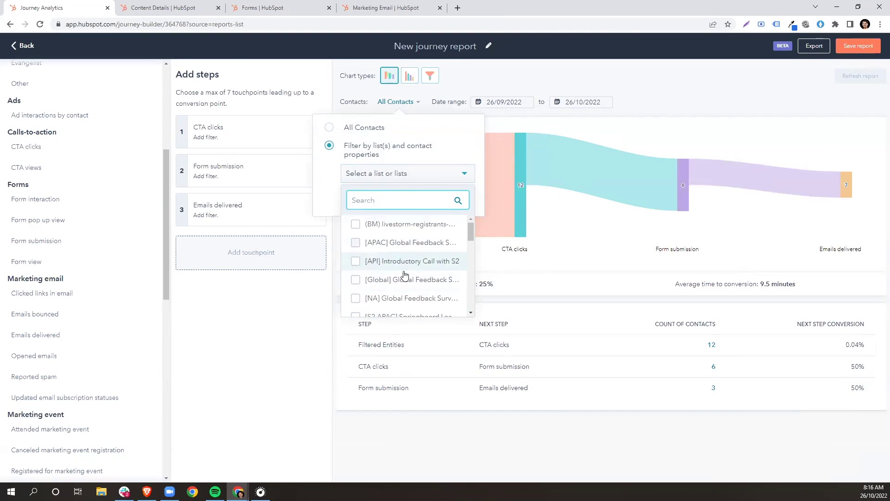
Look through the contact properties available for filtering, and set the contacts filter back to All Contacts
click(332, 156)
click(374, 199)
scroll(417, 267, down, 2)
scroll(419, 276, down, 10)
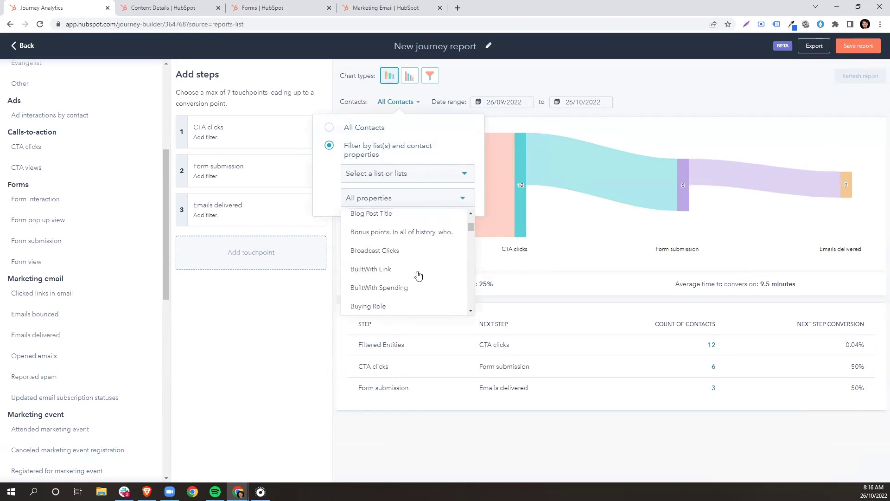
scroll(419, 275, down, 10)
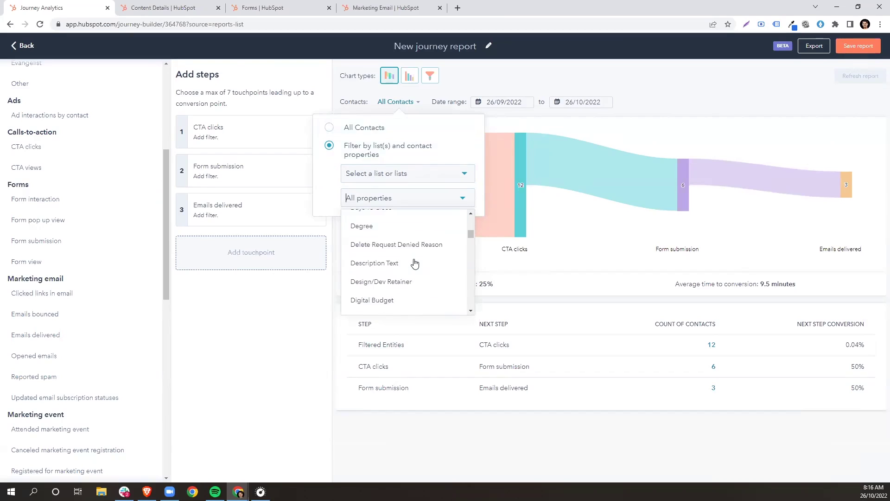
scroll(413, 269, down, 10)
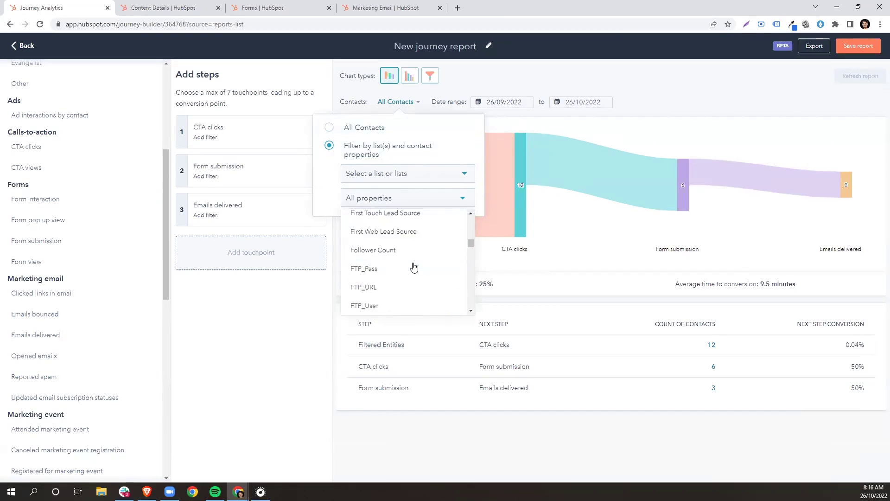
scroll(407, 271, down, 10)
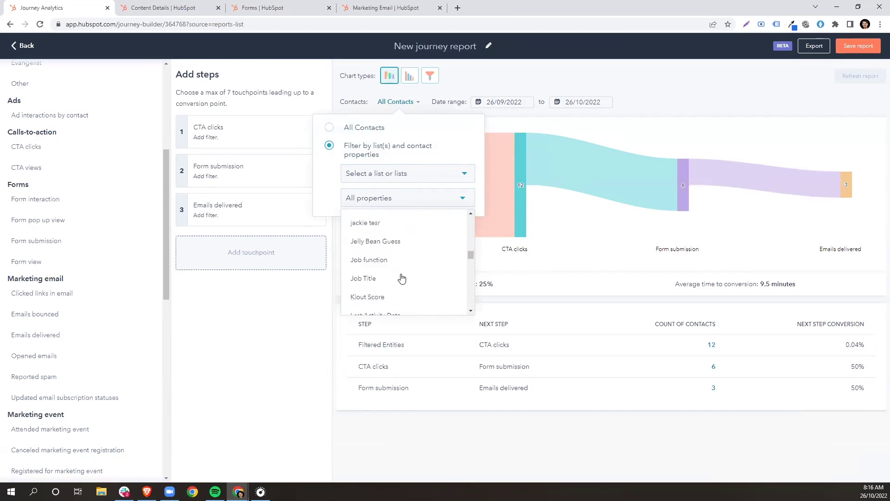
click(346, 130)
click(345, 130)
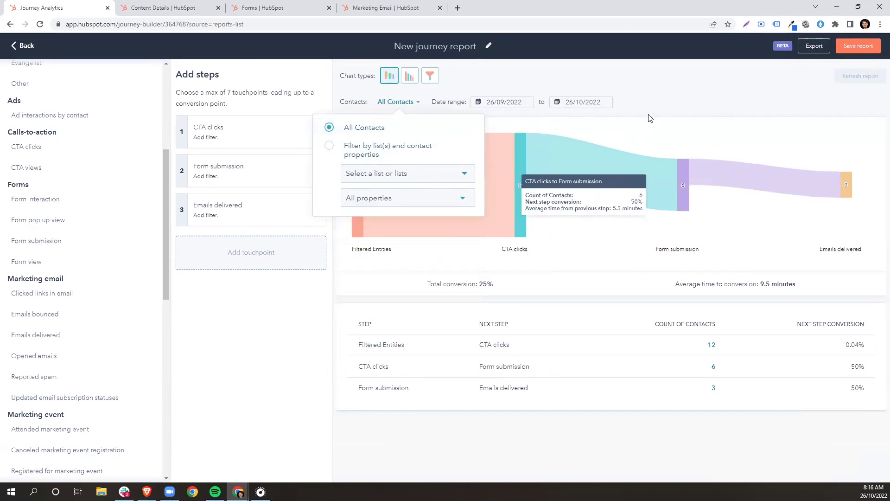
Look through the preset and calendar options for the report's start date, leaving the date range unset, and inspect the journey chart's details
click(699, 104)
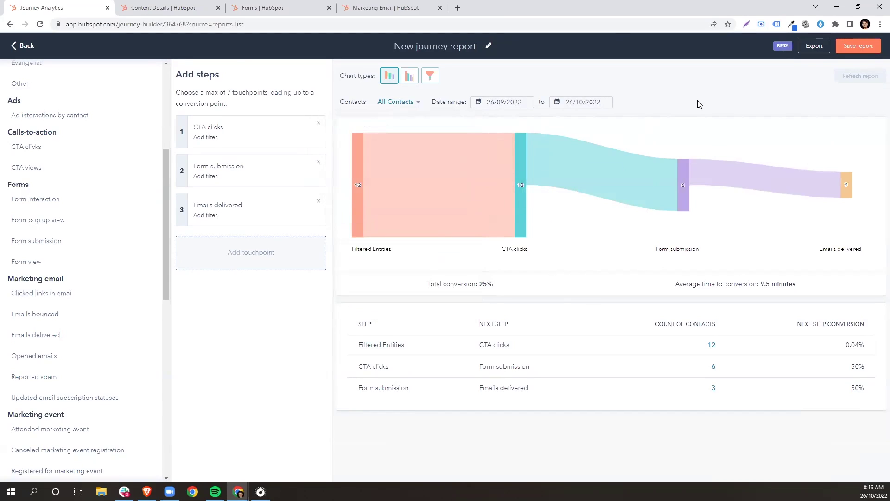
click(501, 102)
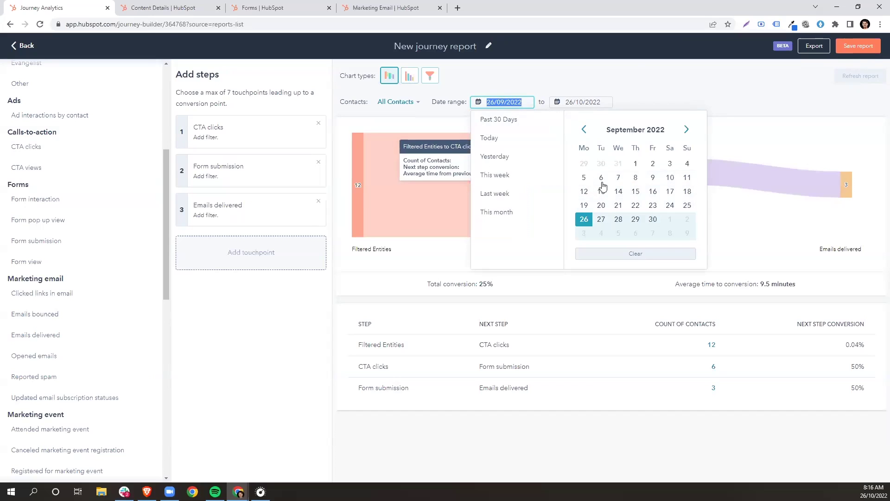
click(725, 98)
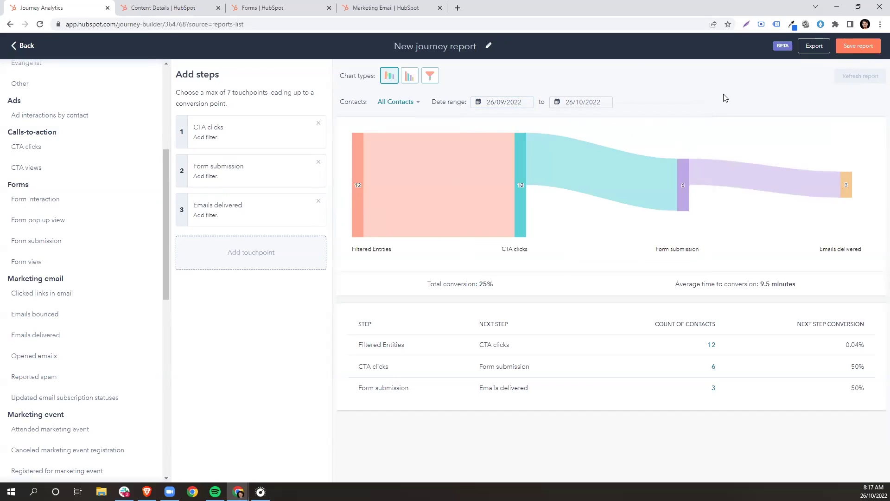
mouse_move(682, 176)
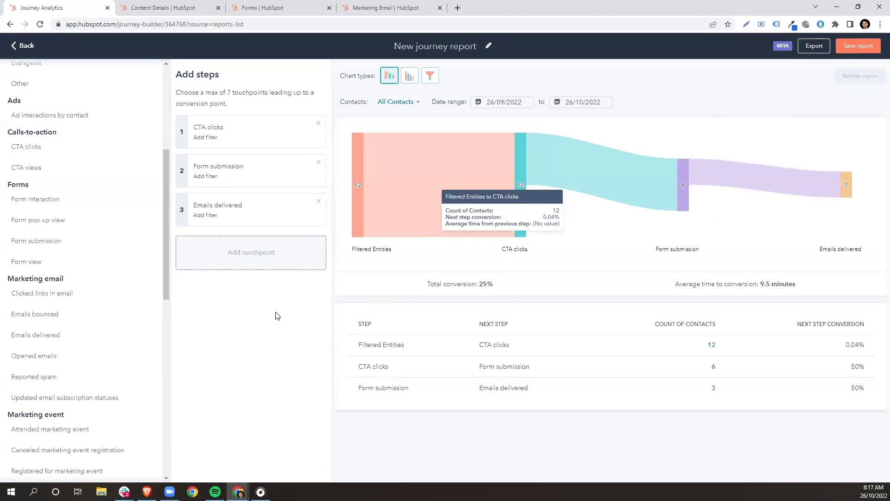
Remove the CTA clicks, Form submission and Emails delivered touchpoints from the journey steps
click(319, 123)
click(318, 124)
click(318, 123)
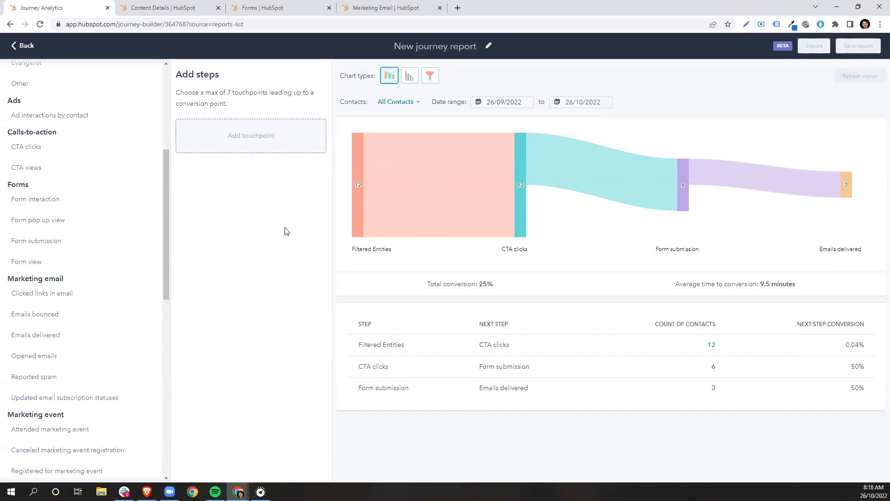
Add Pages visited, Form submission, Emails delivered and Opened emails as the four journey touchpoints, in that order
scroll(99, 252, down, 10)
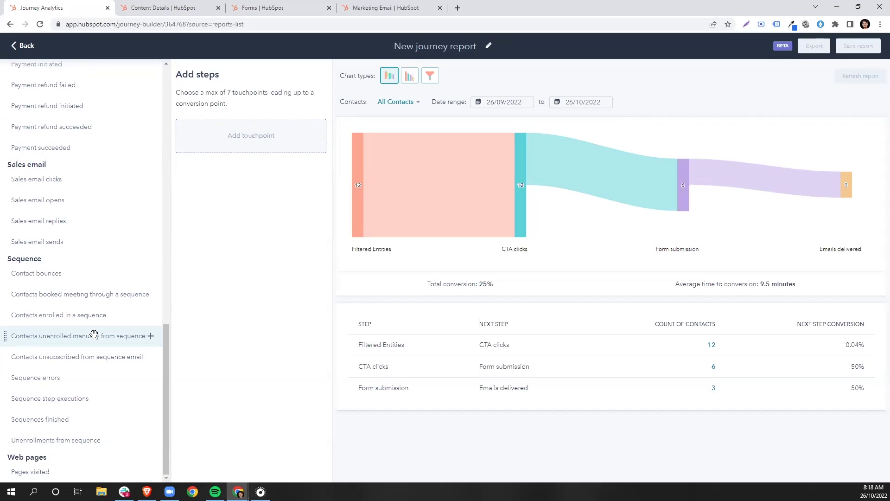
drag(21, 472, 251, 135)
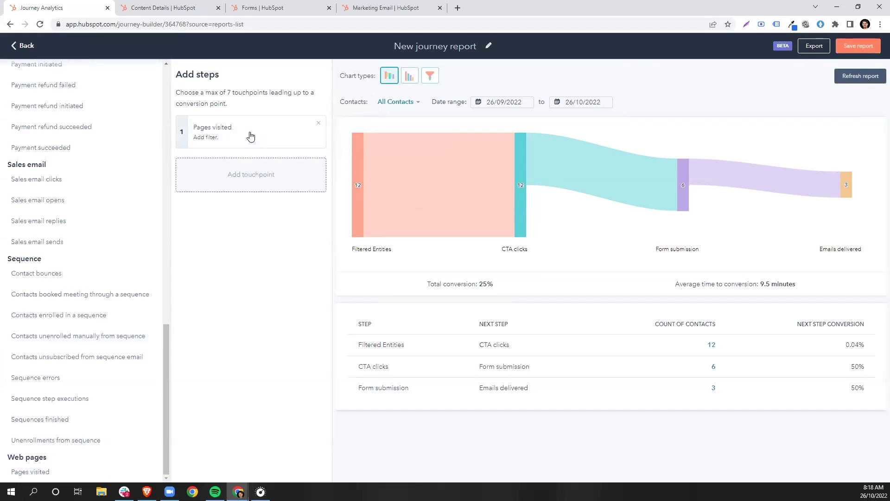
scroll(93, 314, up, 5)
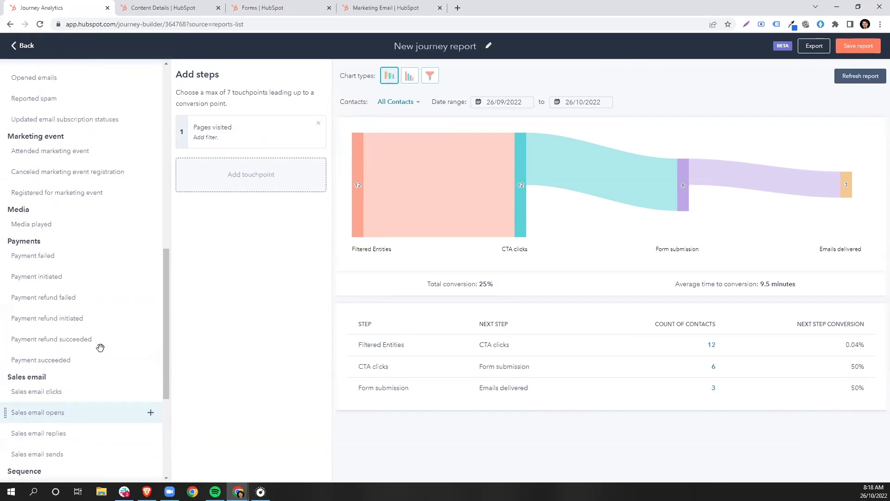
scroll(101, 348, up, 6)
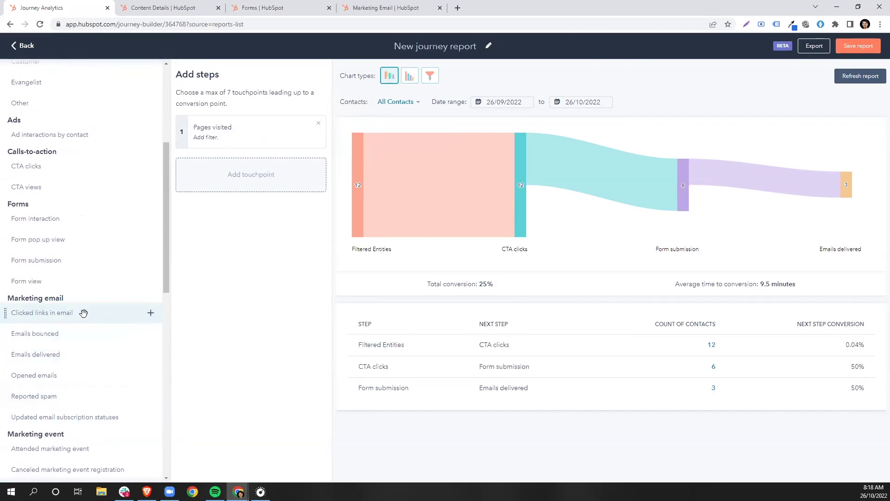
drag(74, 260, 276, 185)
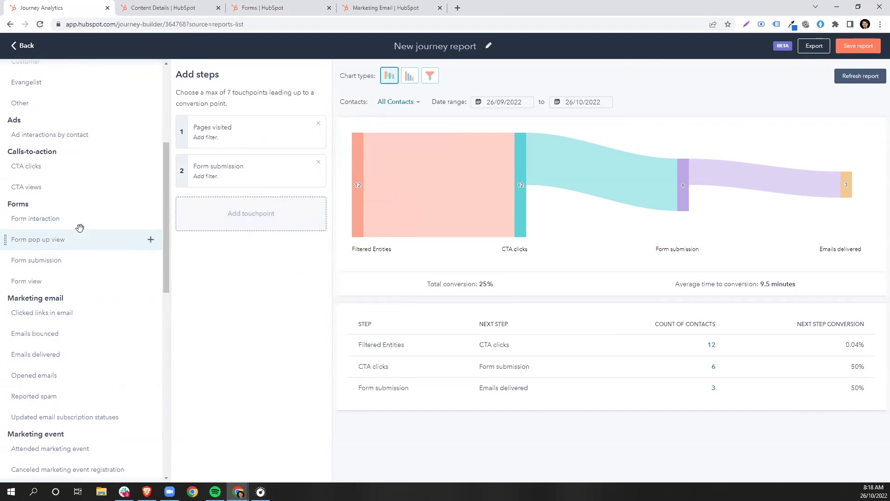
scroll(80, 228, down, 4)
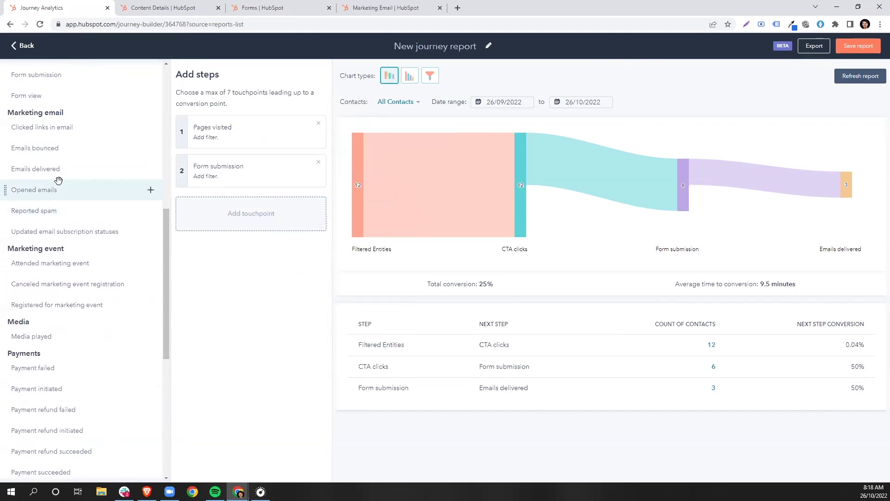
drag(65, 168, 236, 252)
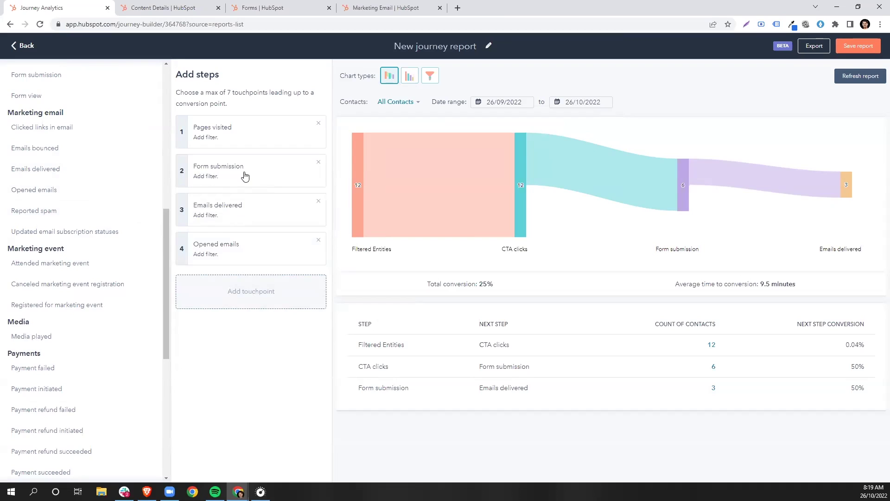
Set the Pages visited step to filter on the URL event property with the "contains any of" condition
click(258, 127)
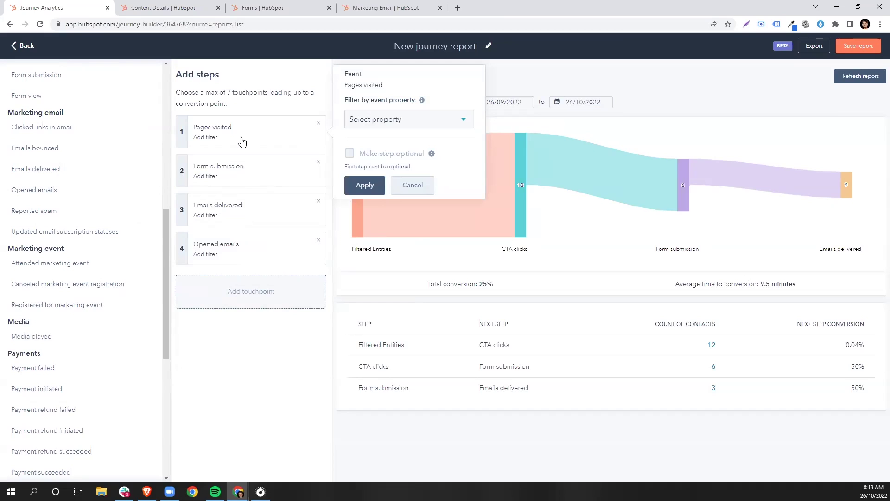
click(385, 122)
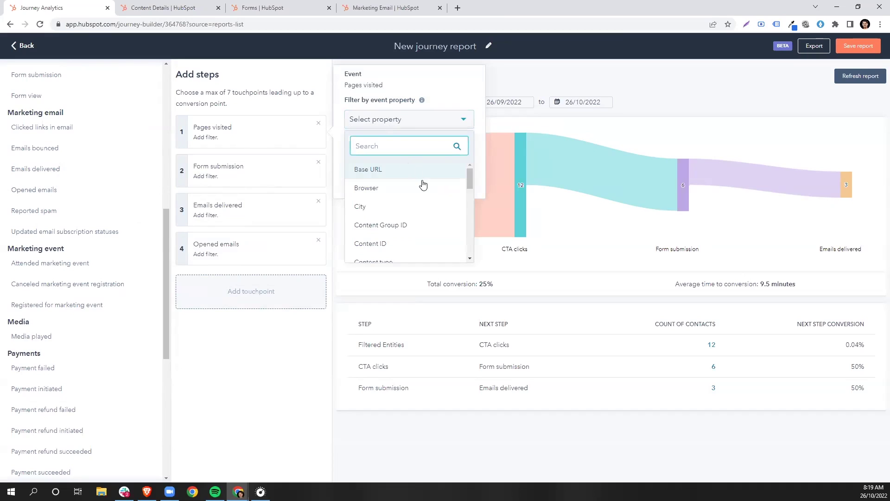
scroll(417, 208, down, 5)
scroll(418, 211, down, 2)
scroll(419, 209, up, 2)
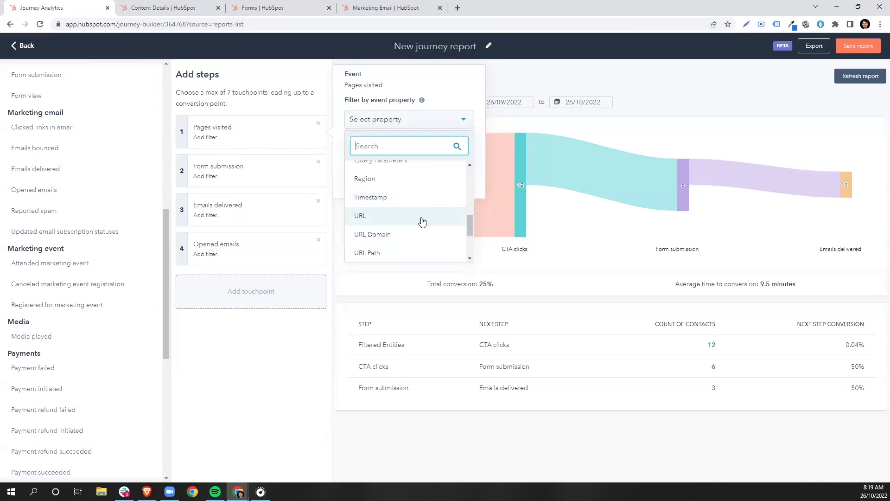
click(419, 218)
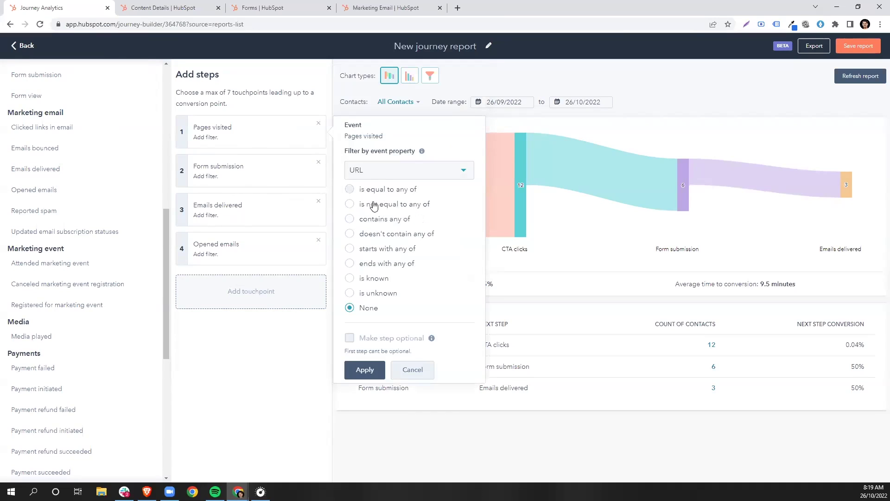
click(383, 225)
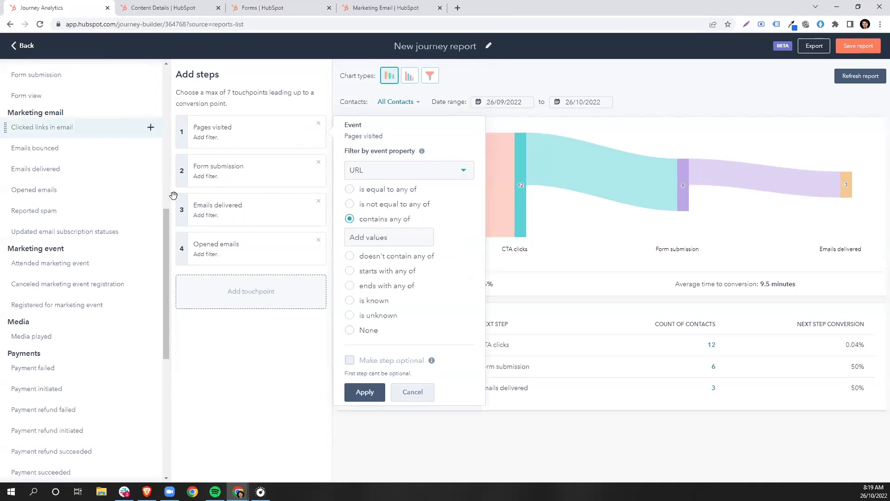
click(159, 7)
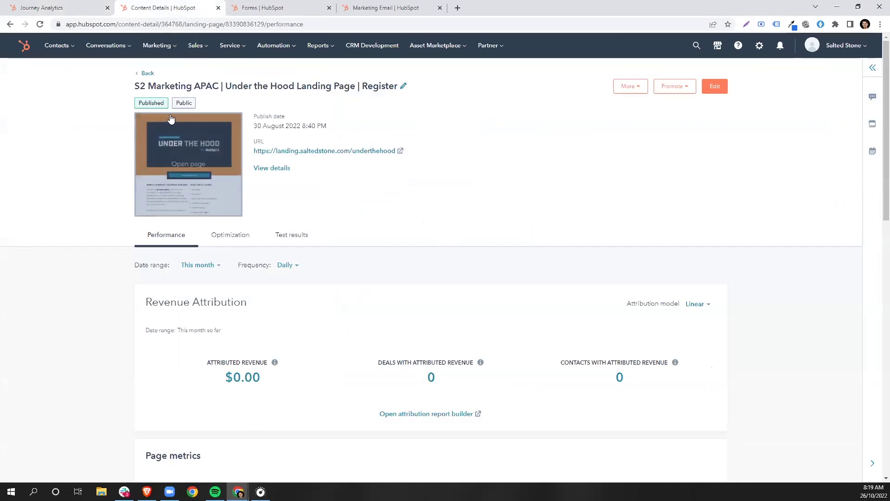
drag(247, 153, 369, 178)
click(247, 151)
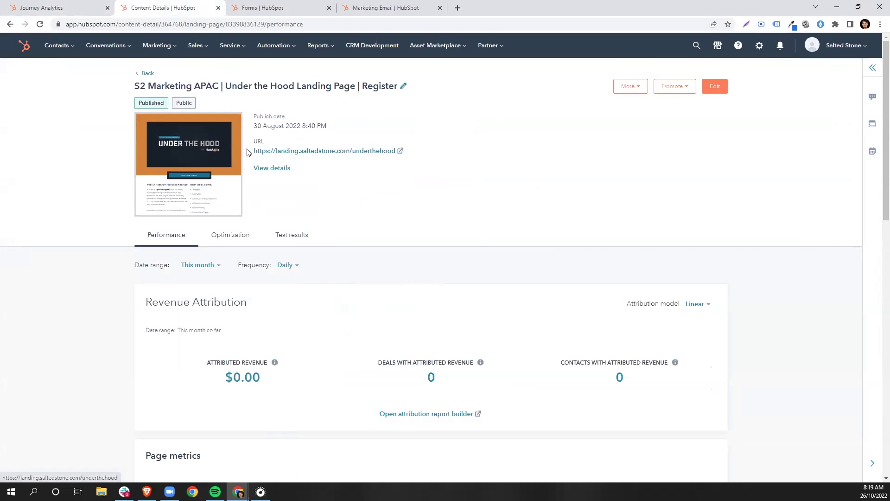
drag(253, 153, 398, 159)
key(ctrl+c)
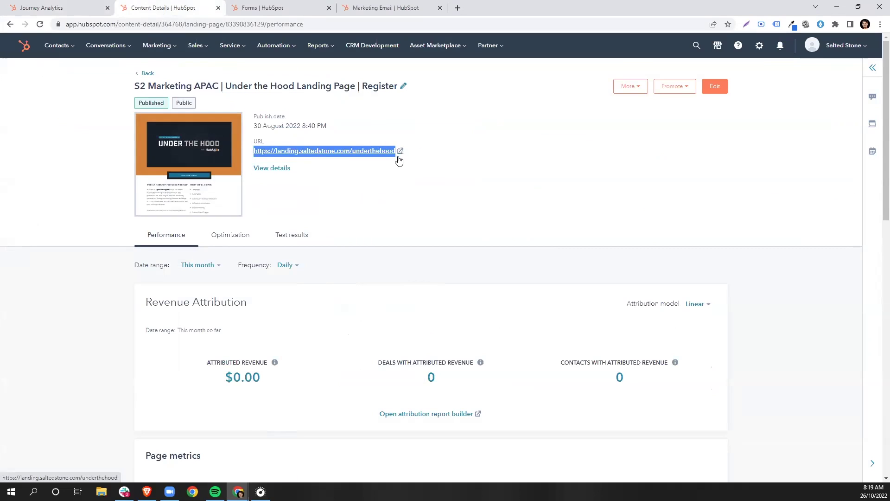
click(82, 5)
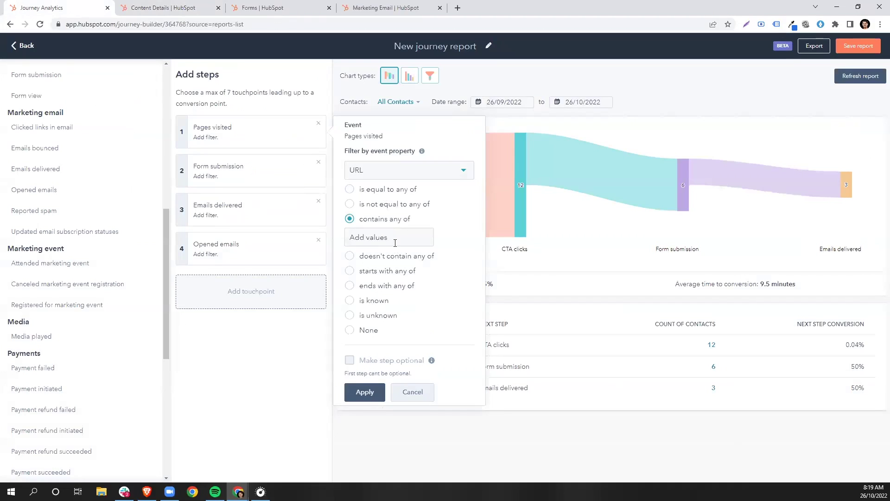
key(ctrl+v)
click(364, 411)
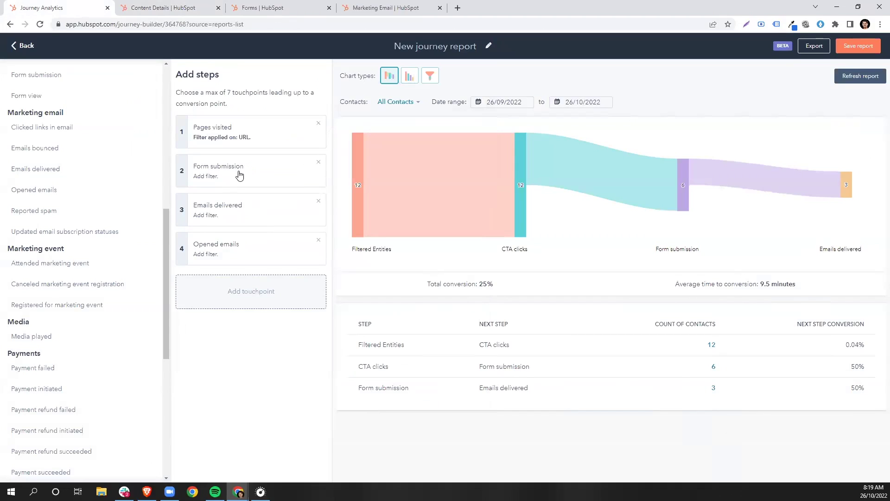
Set the Form submission step to filter on the Form ID event property with the "is equal to any of" condition
click(239, 175)
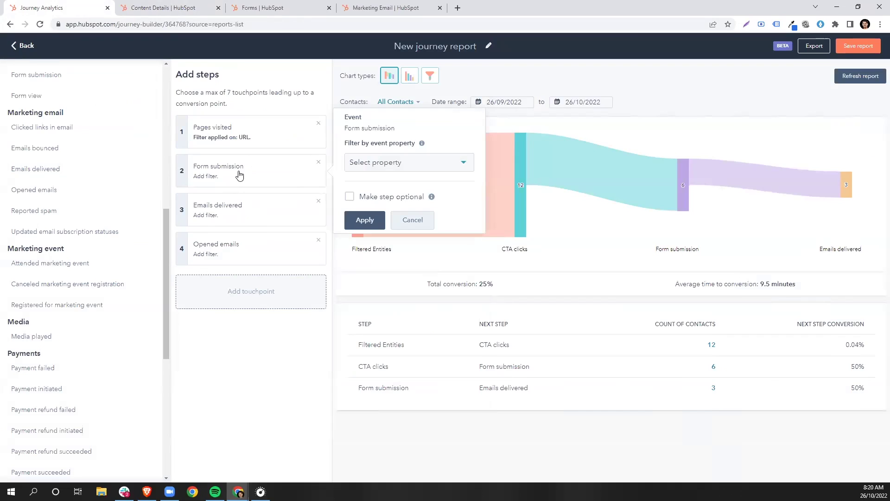
click(377, 163)
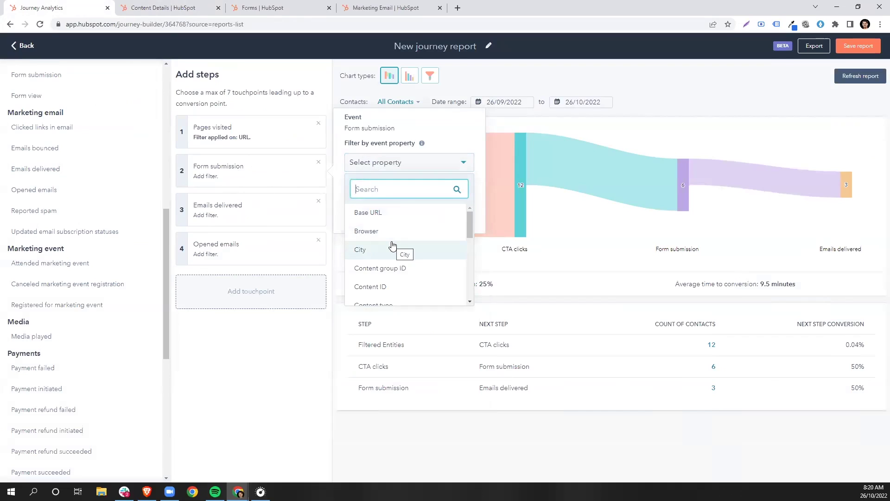
scroll(392, 239, down, 1)
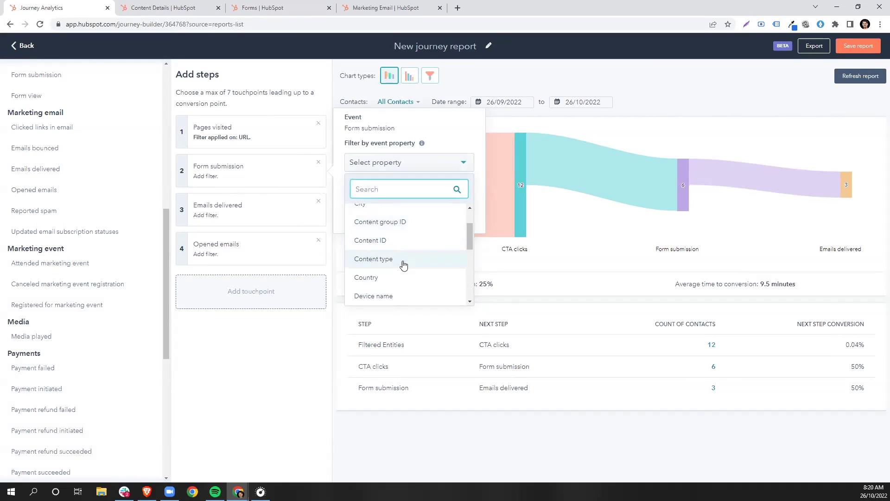
text(ID)
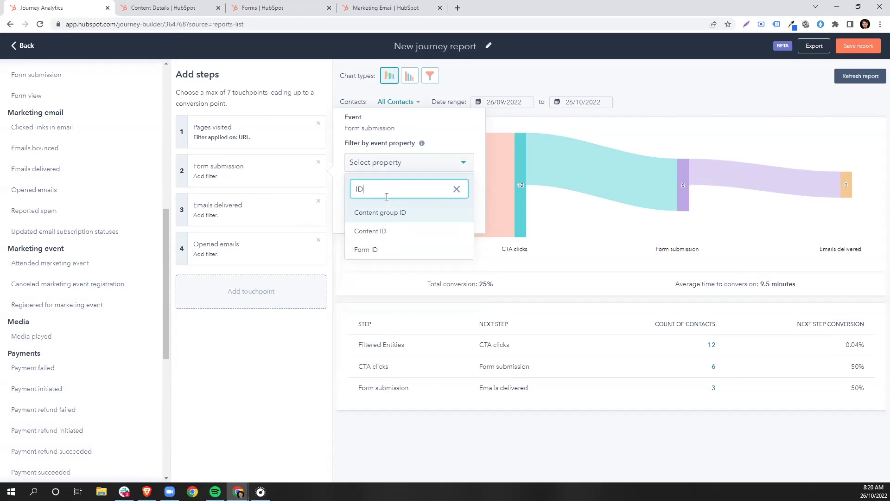
click(385, 252)
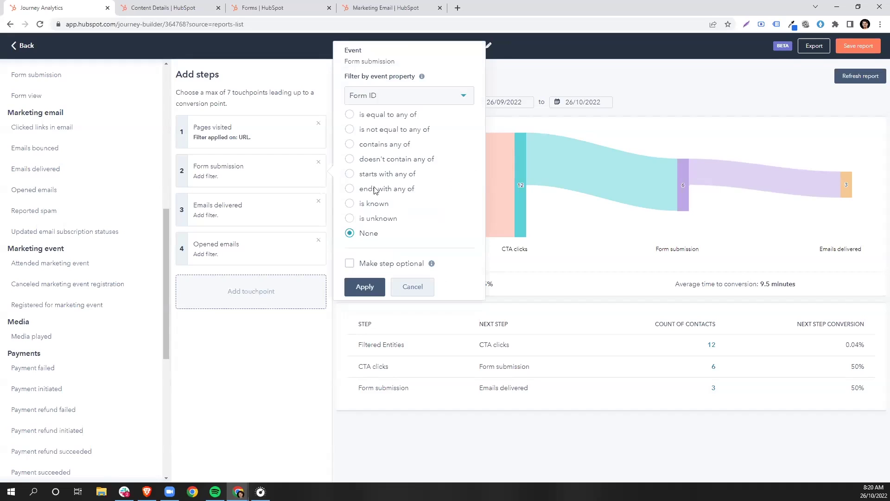
click(384, 117)
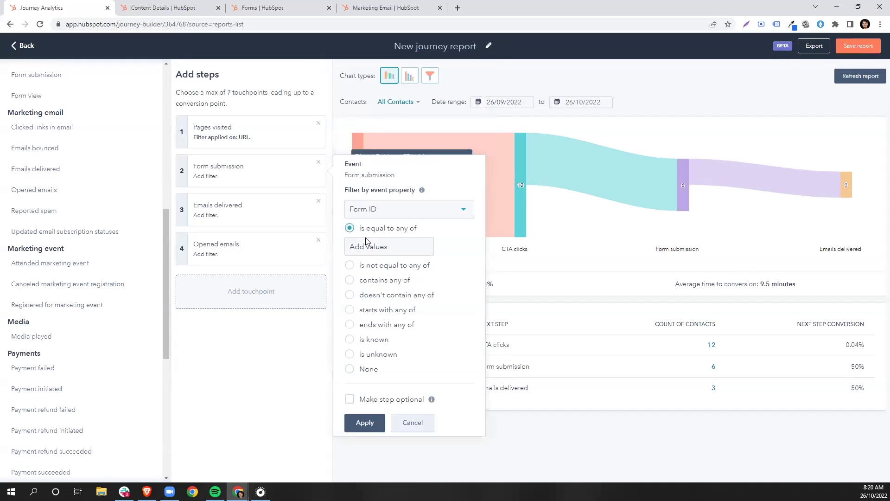
Copy the form ID from the Under the Hood Subscribe Form's page address and apply it as the value of the Form submission filter
click(269, 8)
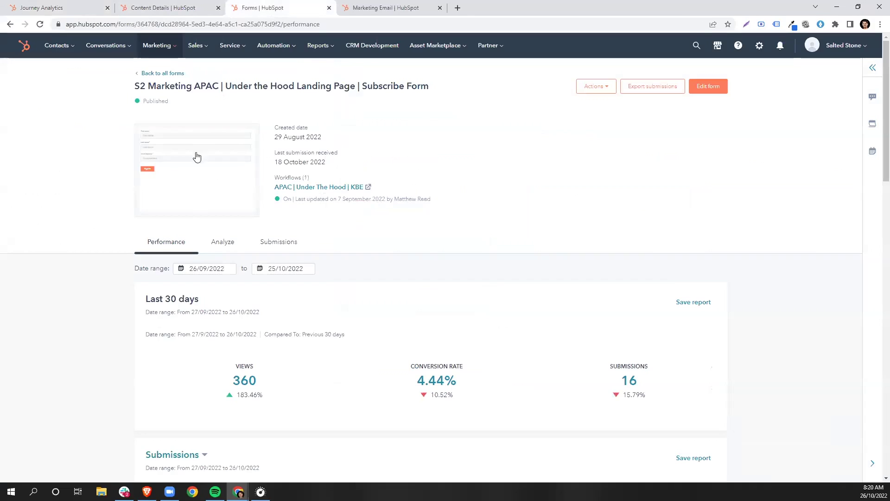
mouse_move(207, 173)
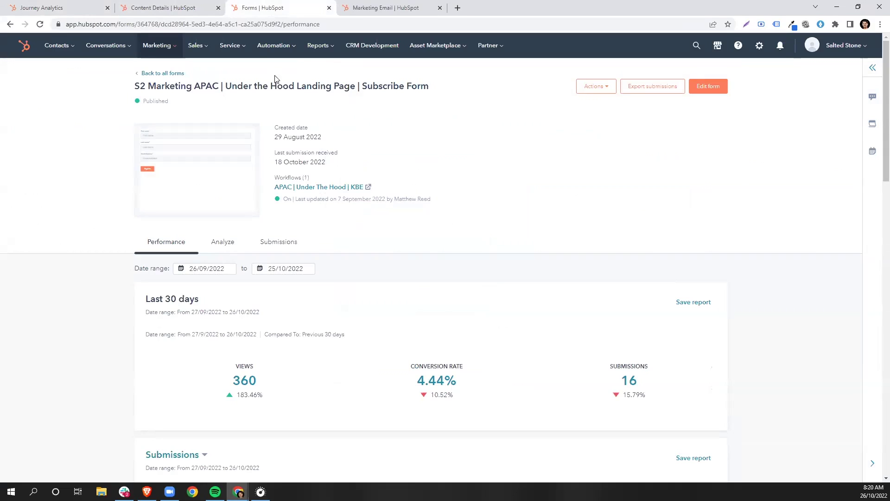
drag(161, 25, 283, 29)
click(199, 24)
drag(182, 24, 302, 28)
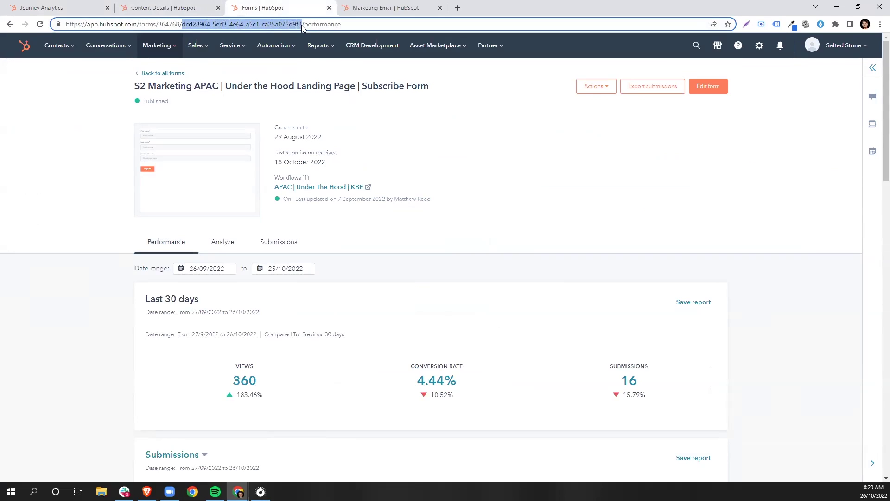
key(ctrl+c)
key(ctrl+shift+Tab)
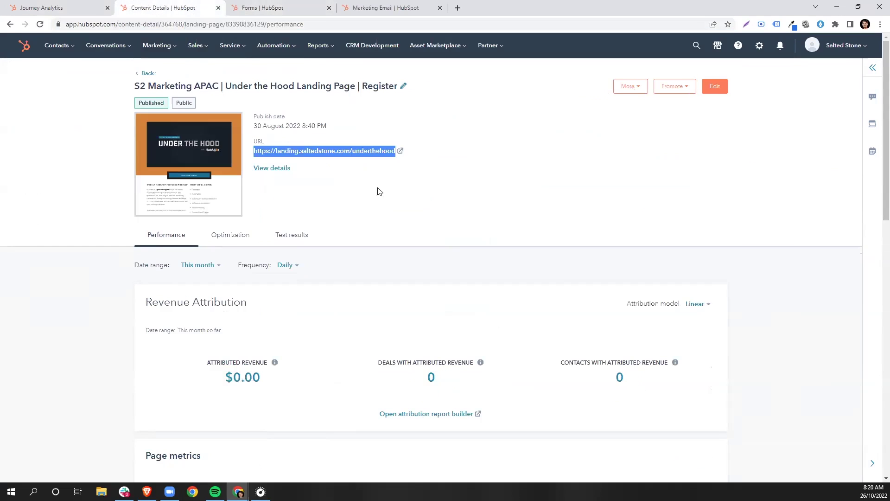
key(ctrl+shift+Tab)
key(ctrl+v)
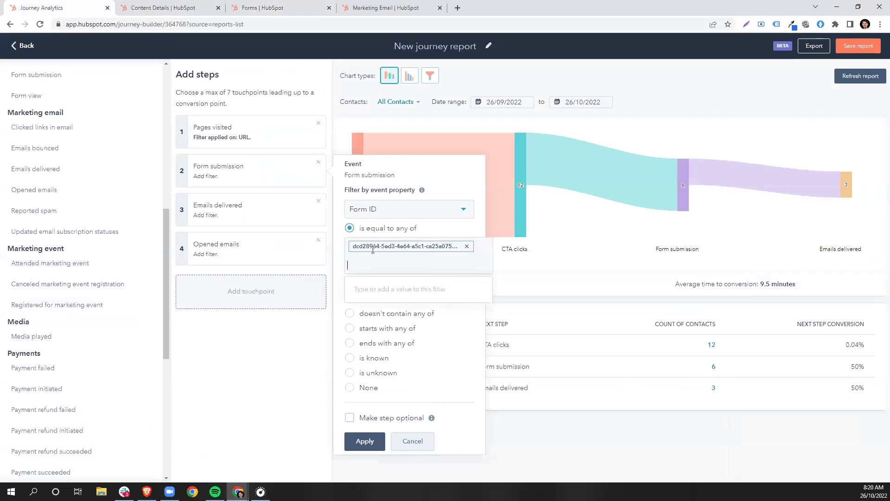
click(376, 446)
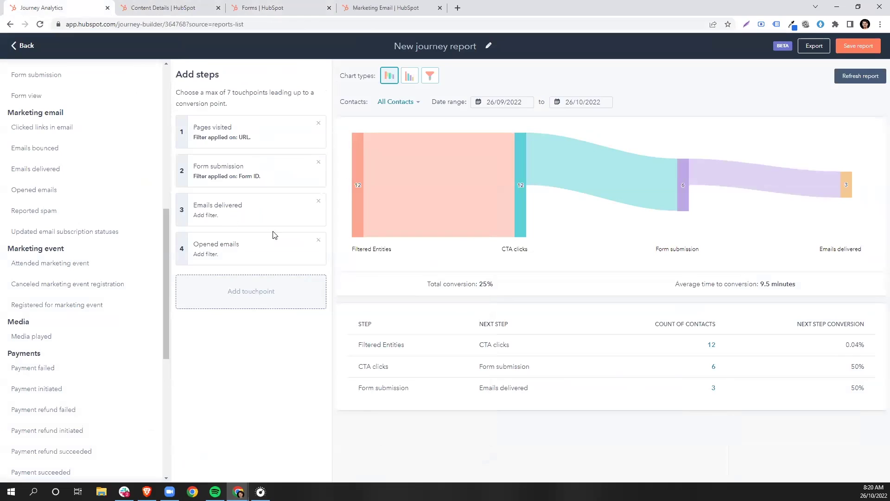
Set the Emails delivered step to filter on the Email campaign ID event property with the "is equal to" condition
click(250, 218)
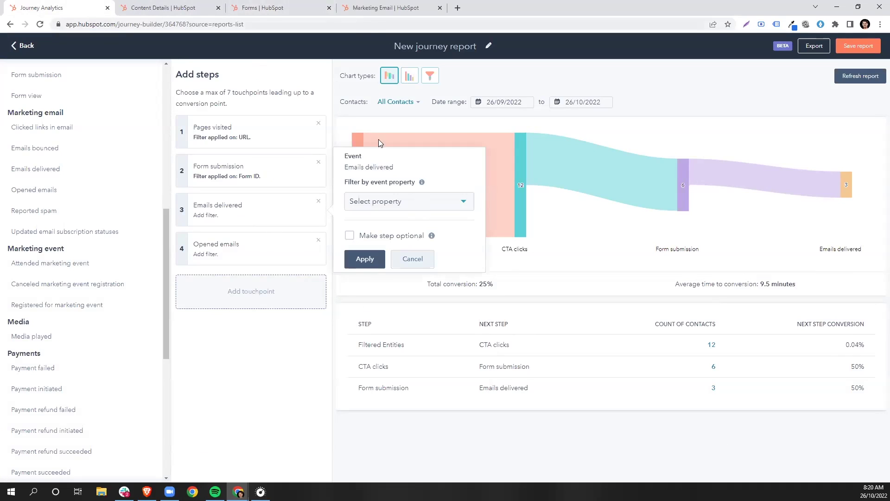
click(409, 204)
text(ID)
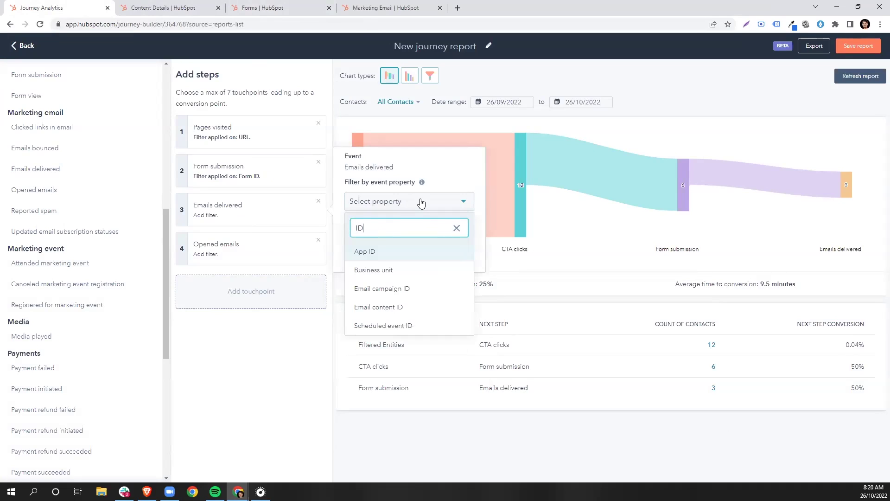
click(398, 289)
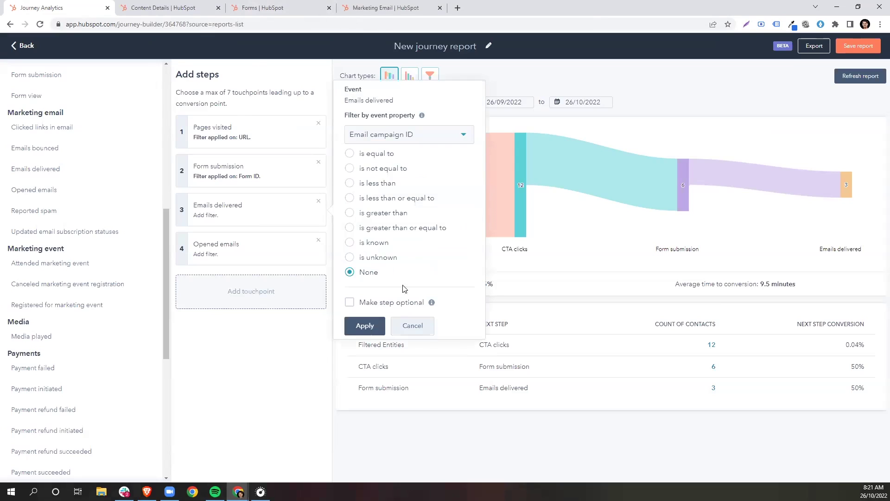
click(369, 154)
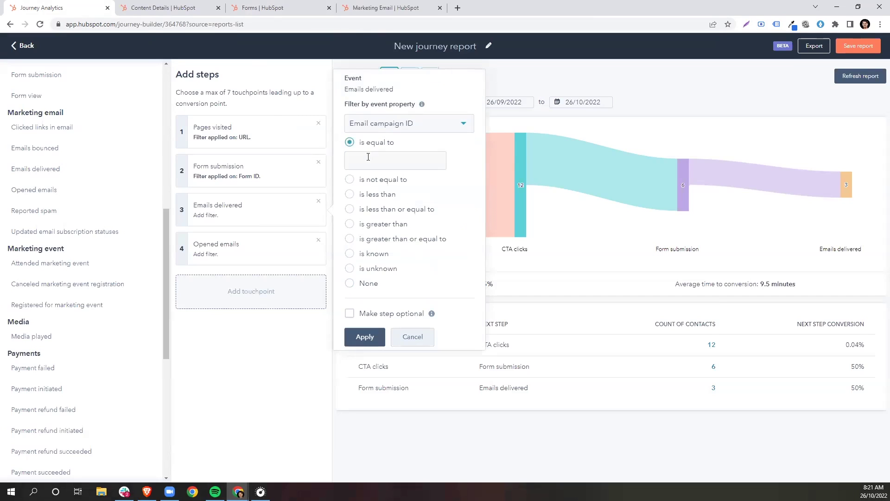
Copy the internal HubSpot ID 225361783 from the APAC | Under The Hood | KBE email's details and apply it as the Emails delivered filter value
click(368, 10)
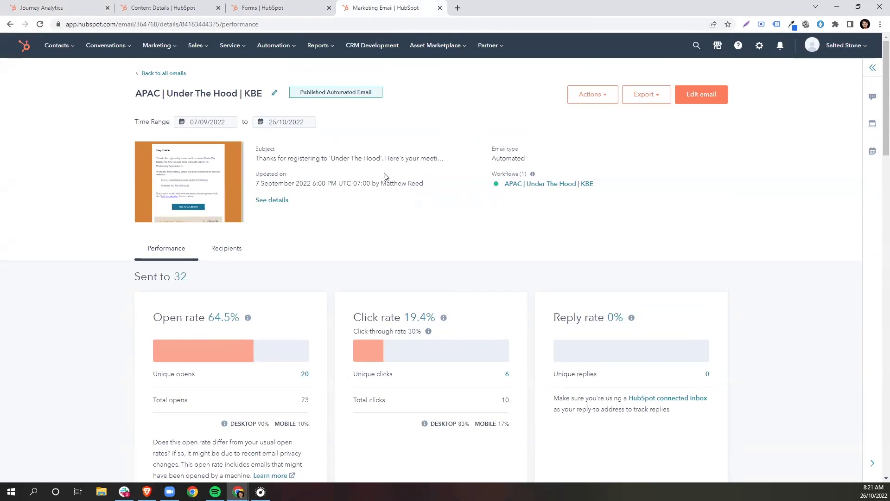
click(277, 201)
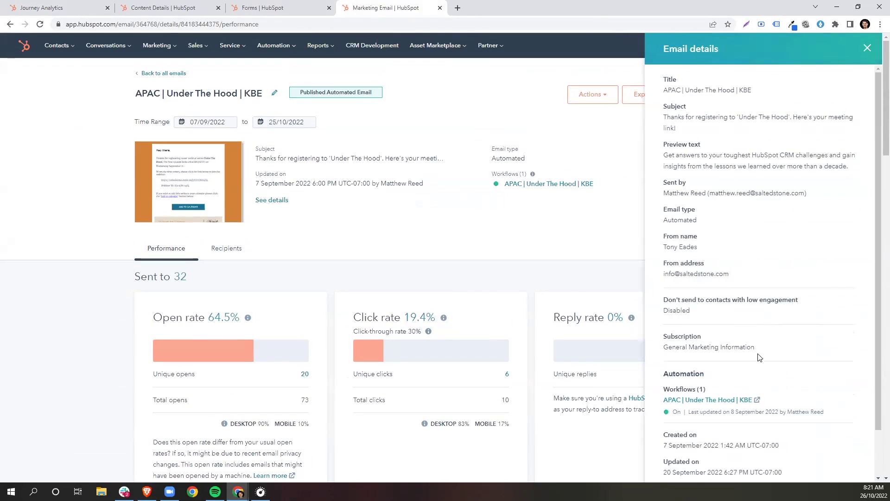
scroll(759, 357, down, 2)
double_click(678, 446)
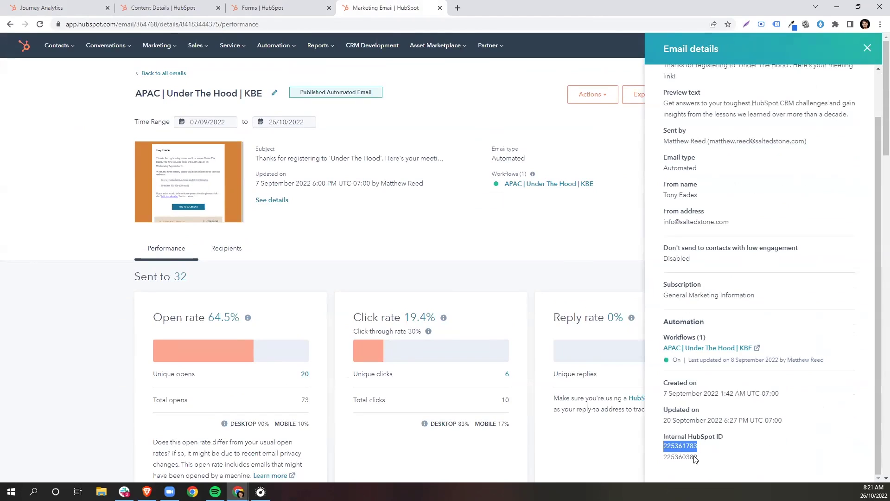
click(65, 7)
click(385, 164)
key(ctrl+v)
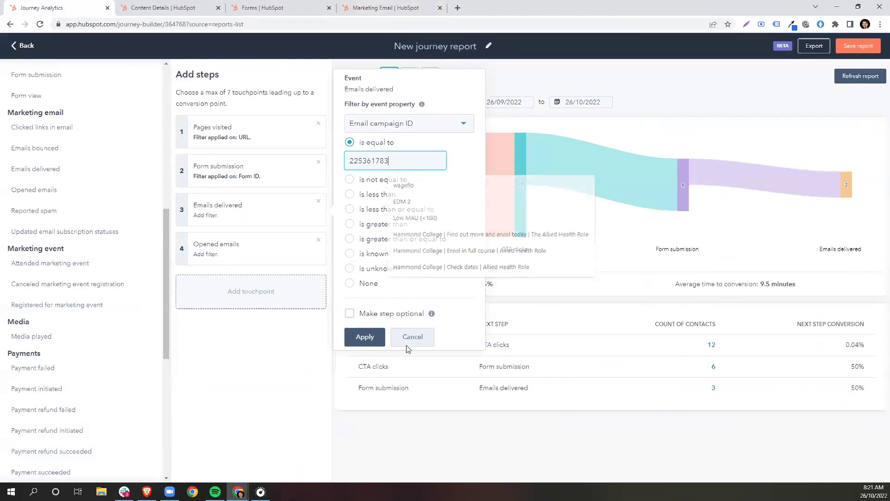
click(371, 337)
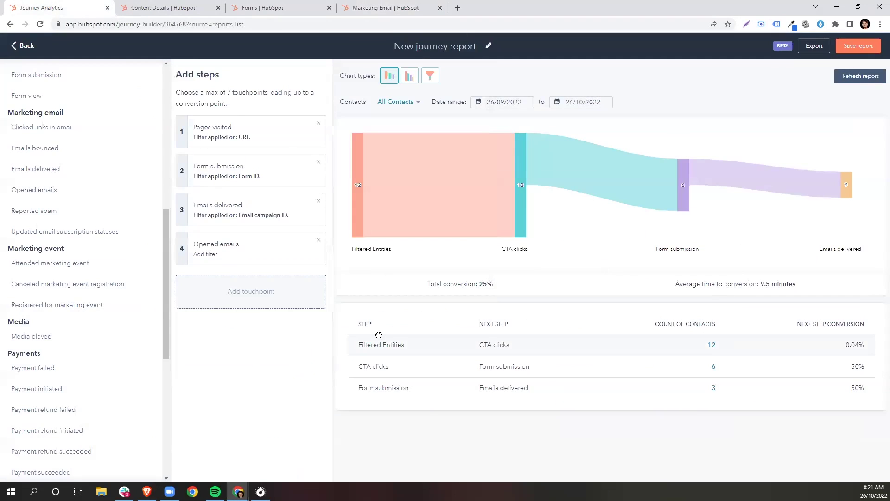
Filter the Opened emails step on Email campaign ID is equal to 225361783 and apply the filter
click(225, 256)
text(ID)
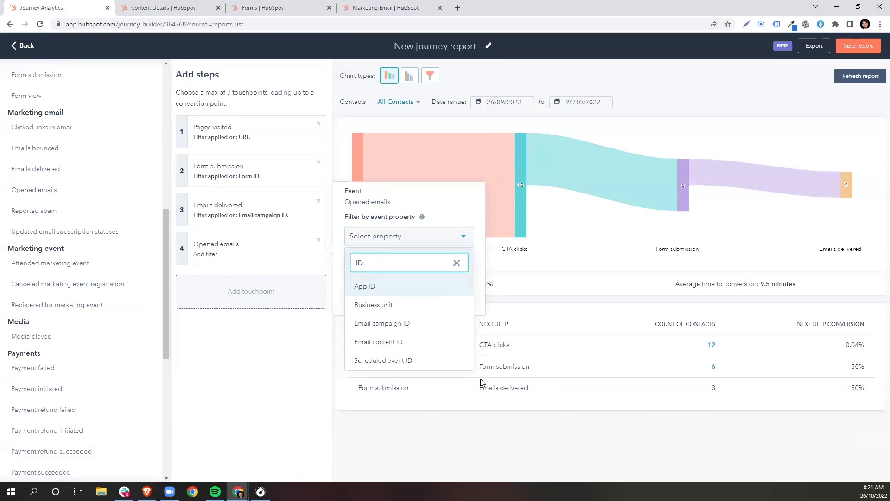
click(409, 325)
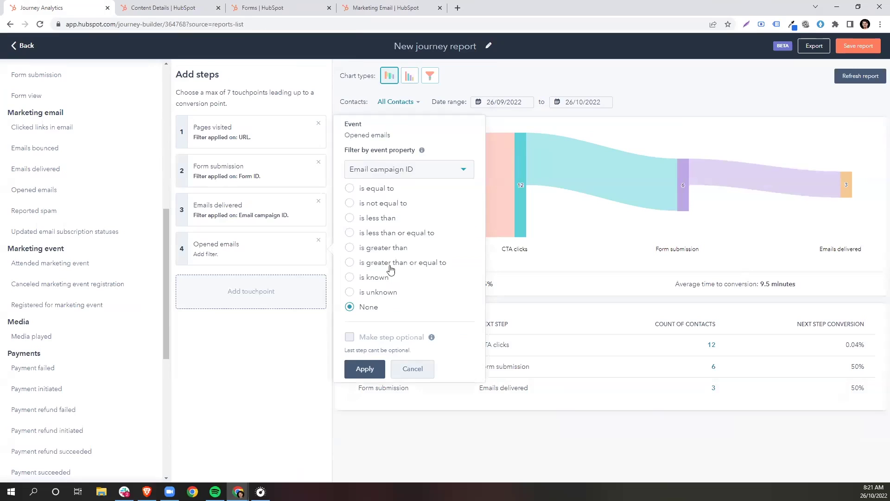
click(377, 203)
key(ctrl+v)
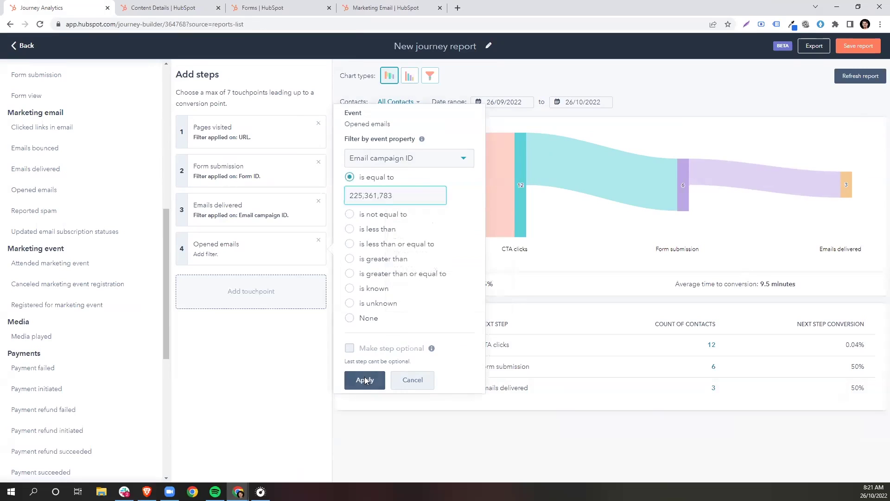
click(365, 380)
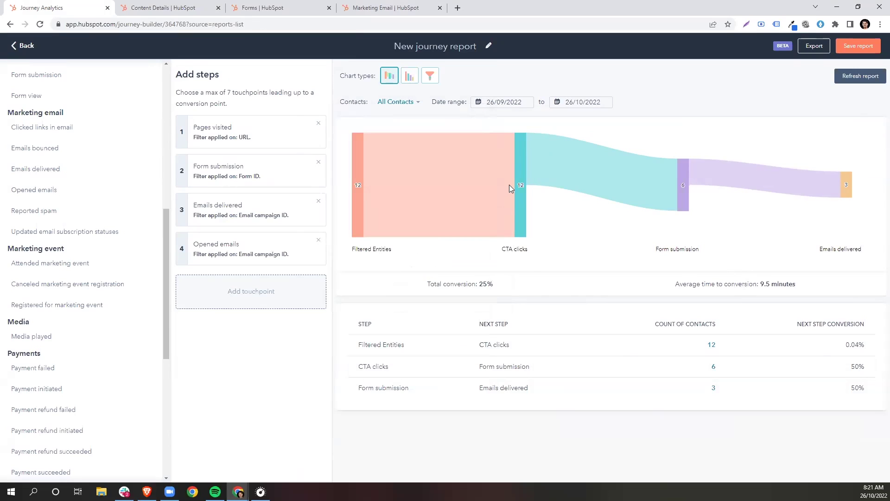
Refresh the report and inspect the contact counts and conversions between the stages of the journey chart
click(848, 76)
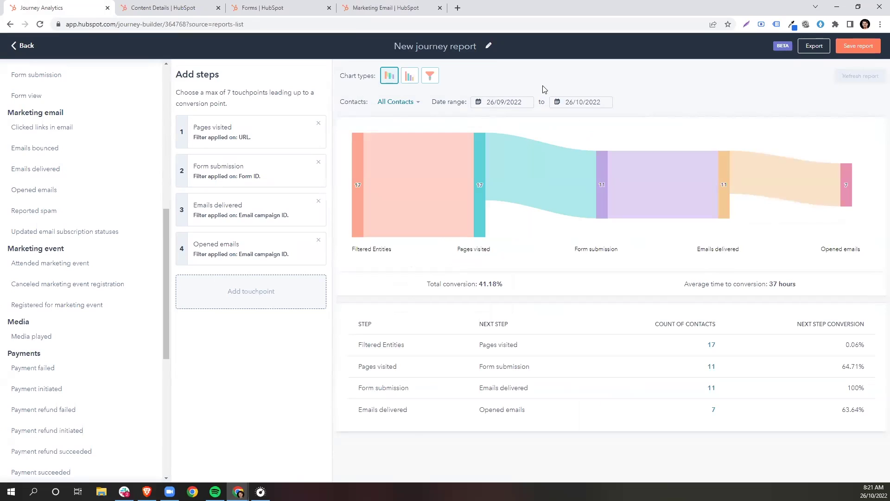
mouse_move(376, 184)
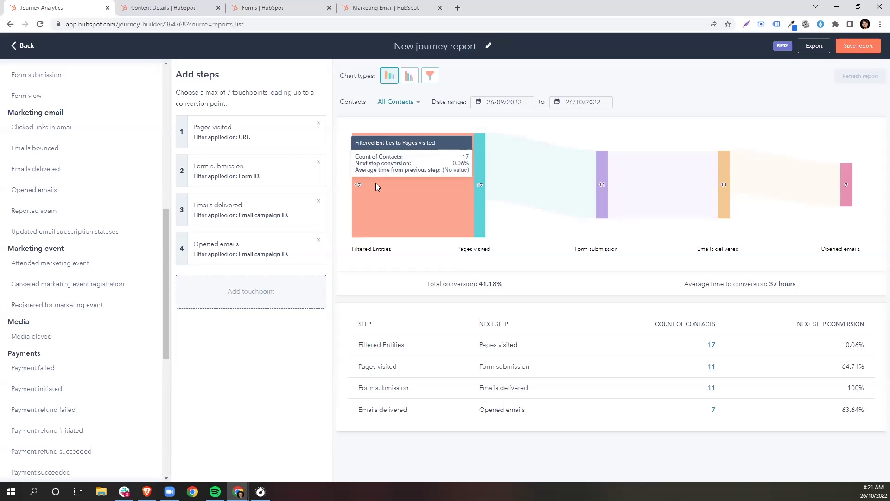
mouse_move(483, 210)
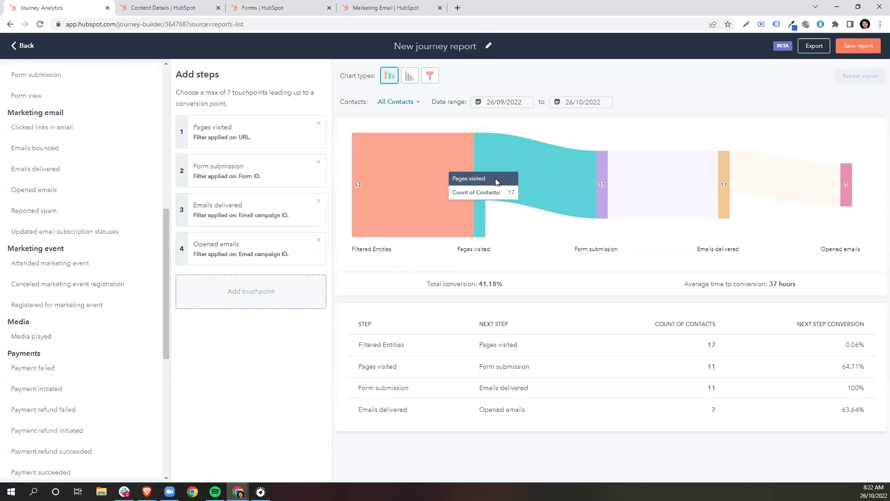
mouse_move(604, 195)
mouse_move(709, 192)
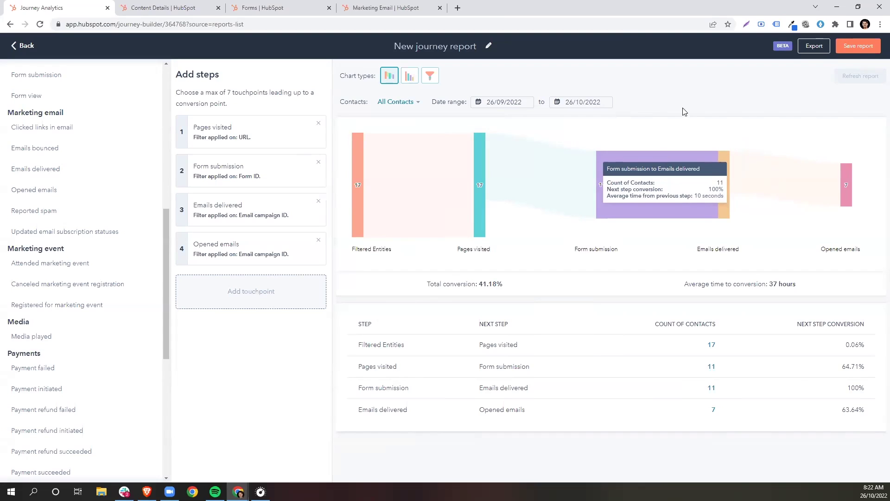
mouse_move(812, 176)
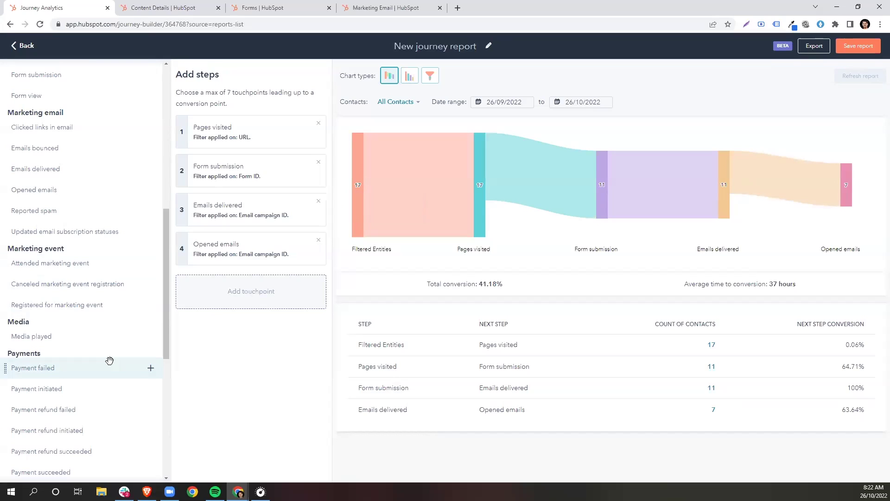
Add the Lead lifecycle stage as a touchpoint and place it between Form submission and Emails delivered
scroll(111, 353, up, 9)
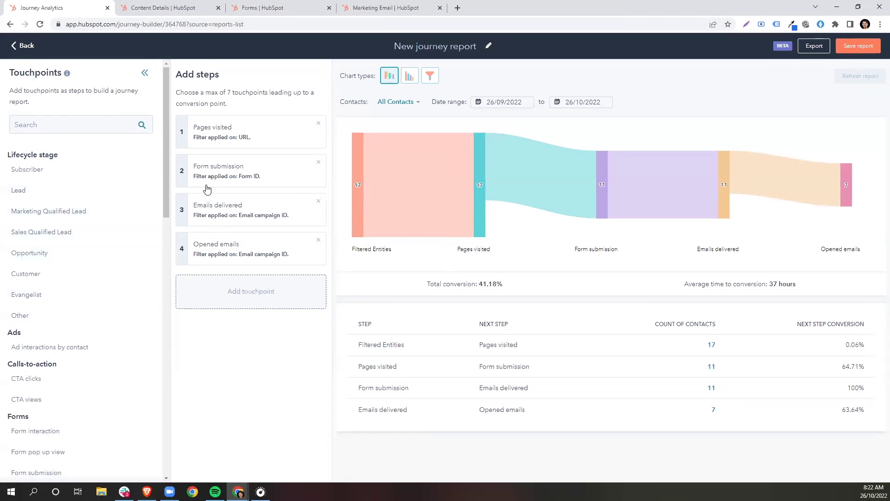
drag(61, 193, 251, 291)
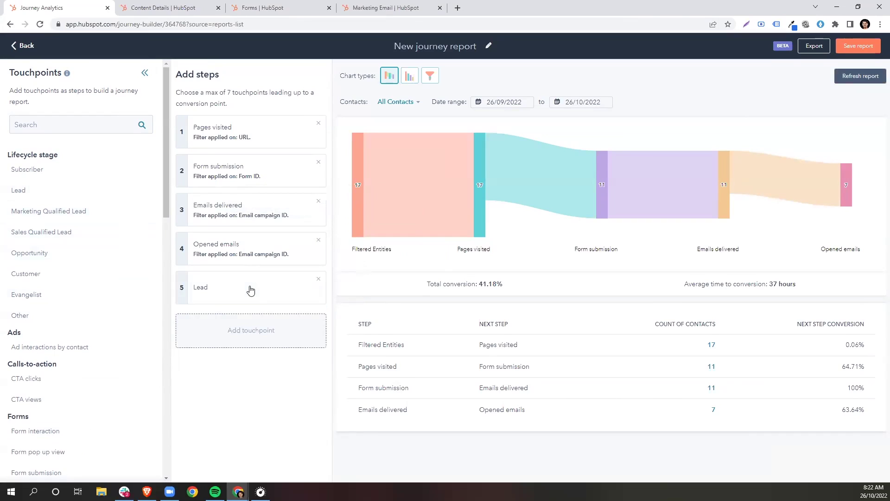
drag(211, 292, 258, 211)
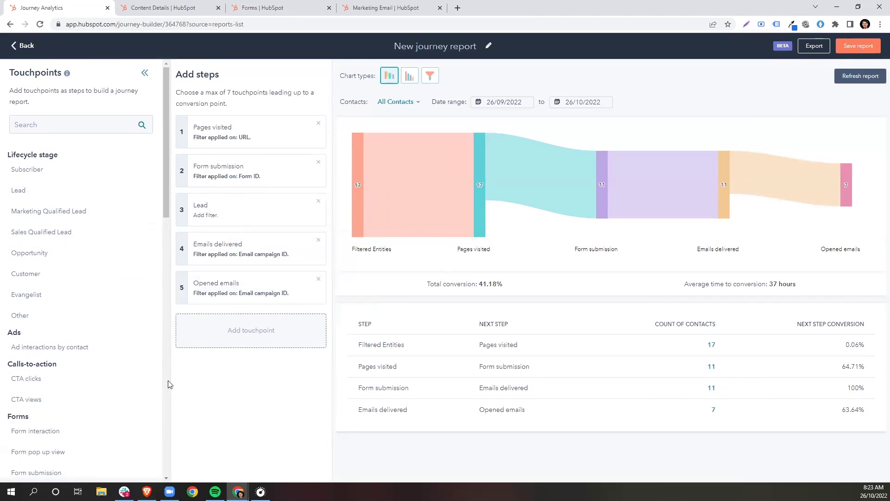
Make the Lead step optional and apply the setting
click(219, 214)
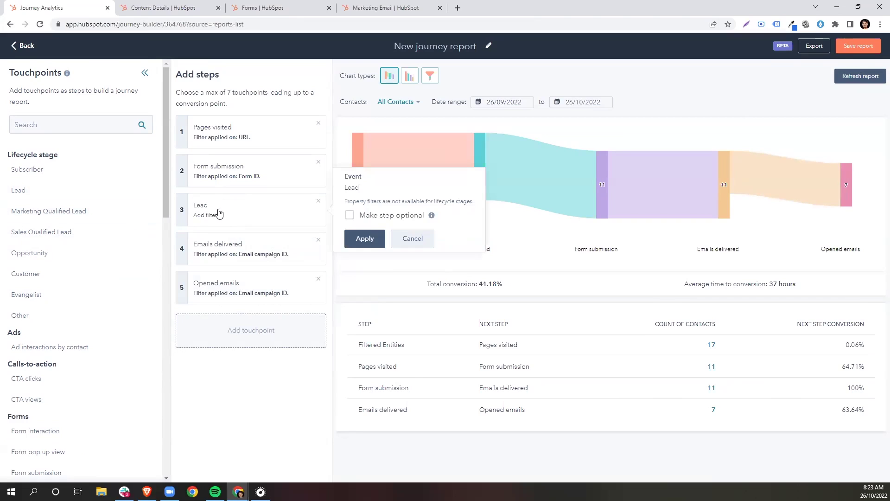
click(379, 220)
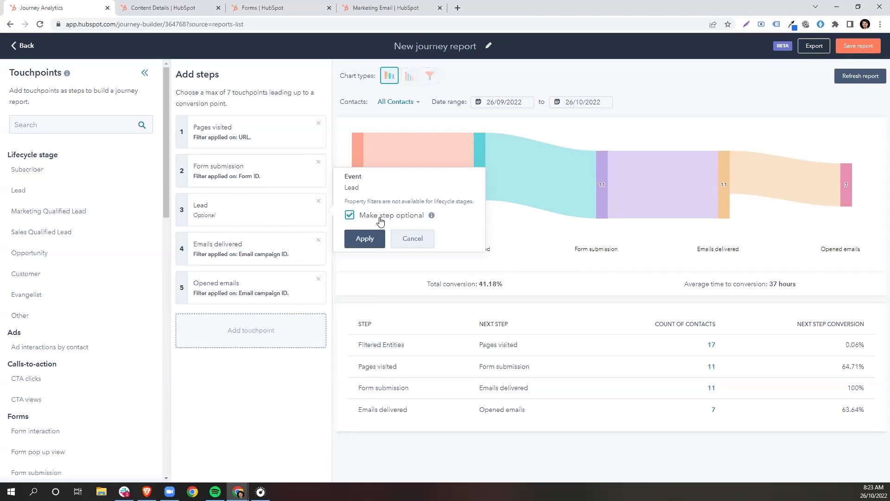
click(365, 238)
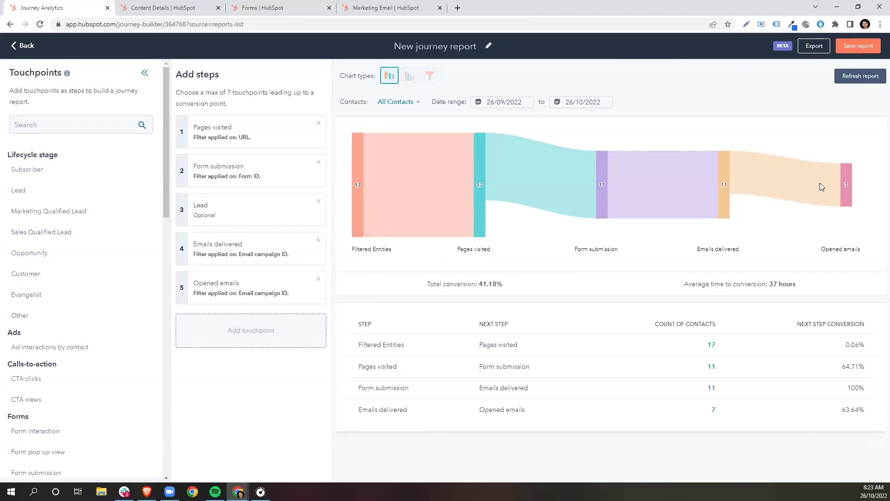
Refresh the report and inspect how contacts flow through or around the optional Lead stage in the chart
click(854, 77)
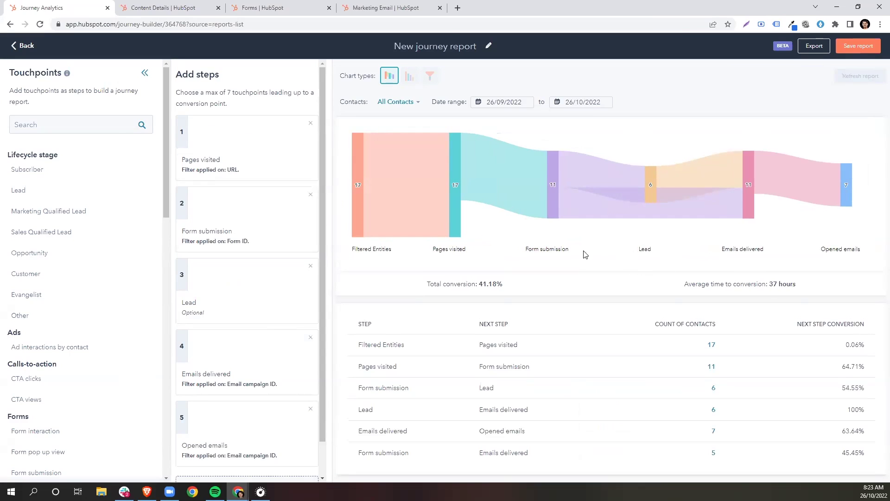
mouse_move(551, 191)
mouse_move(748, 204)
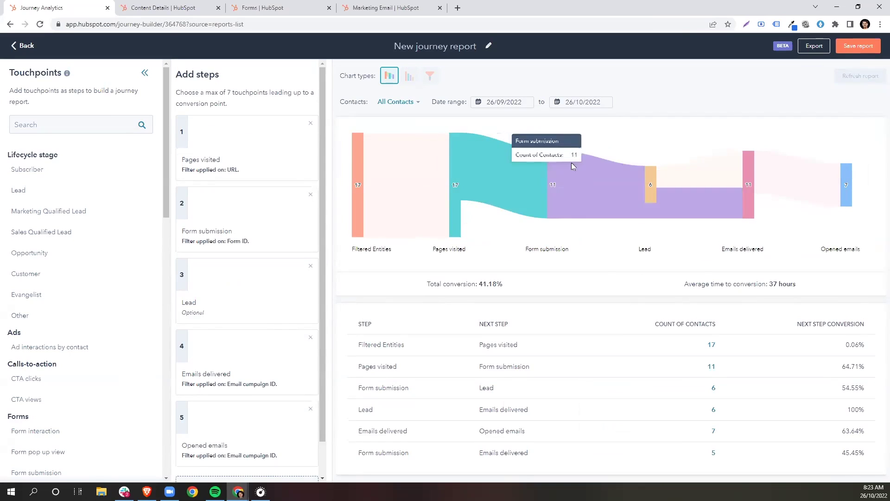
mouse_move(649, 179)
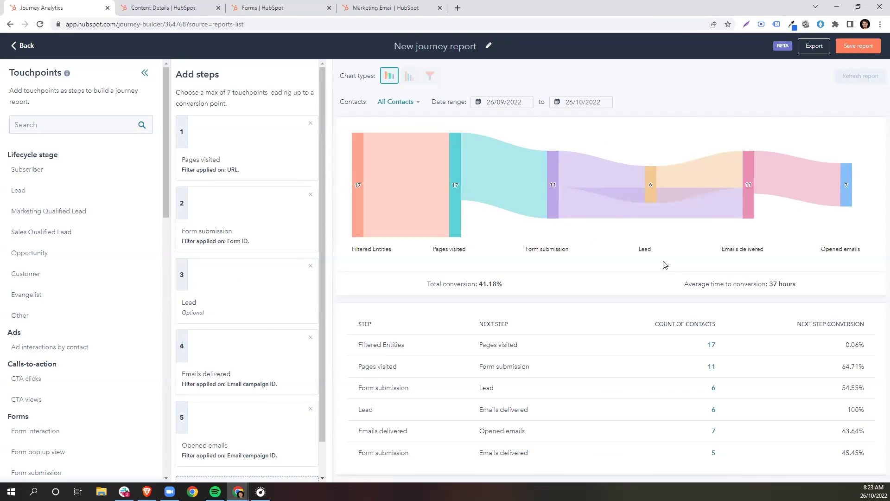
mouse_move(623, 211)
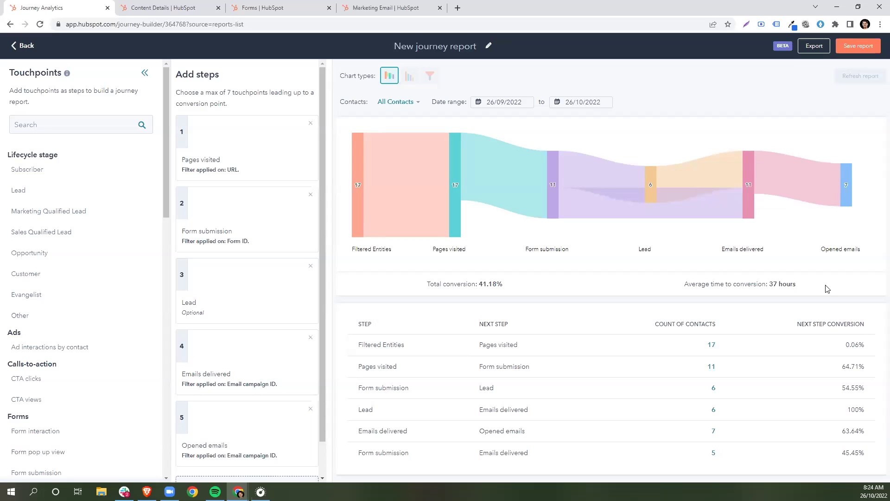
mouse_move(124, 491)
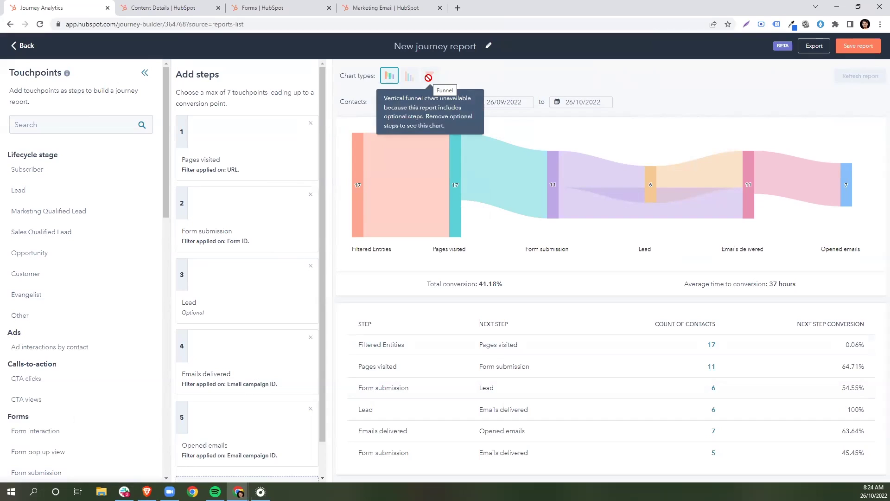
Turn off the optional setting of the Lead step, then remove that step from the journey
click(222, 296)
click(338, 312)
click(353, 336)
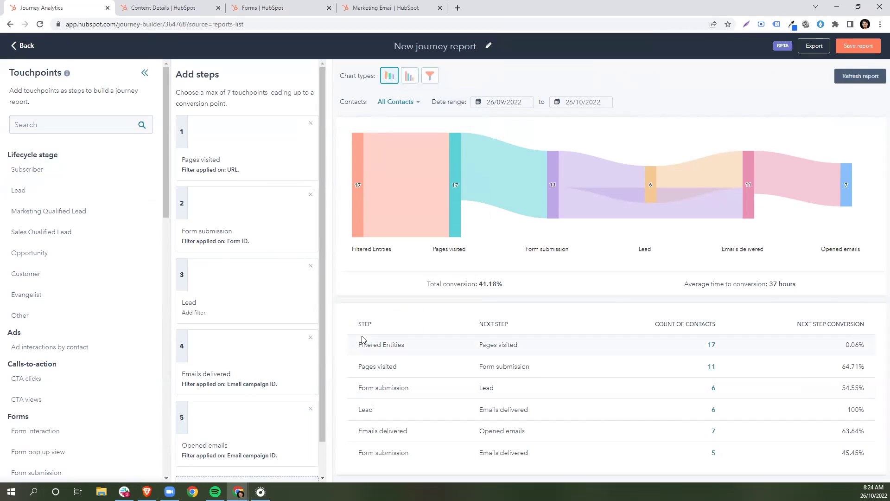
click(310, 266)
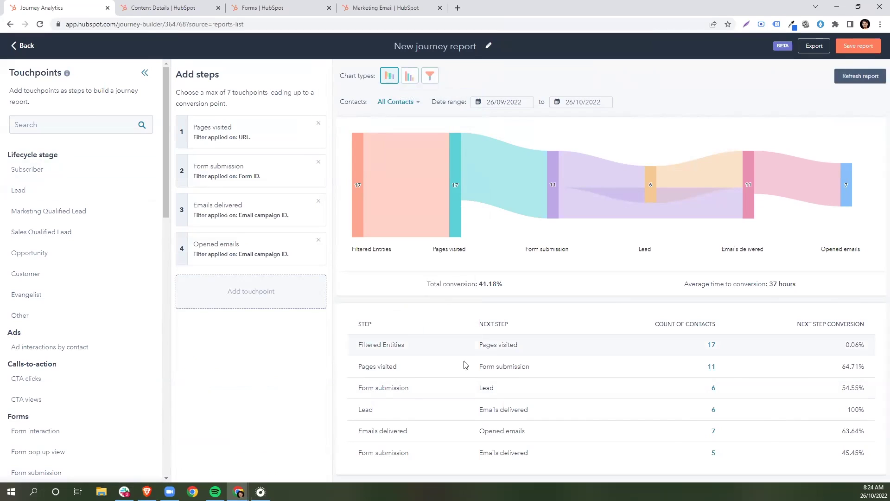
Show the journey as a funnel chart, then switch it to the bar chart type
click(430, 76)
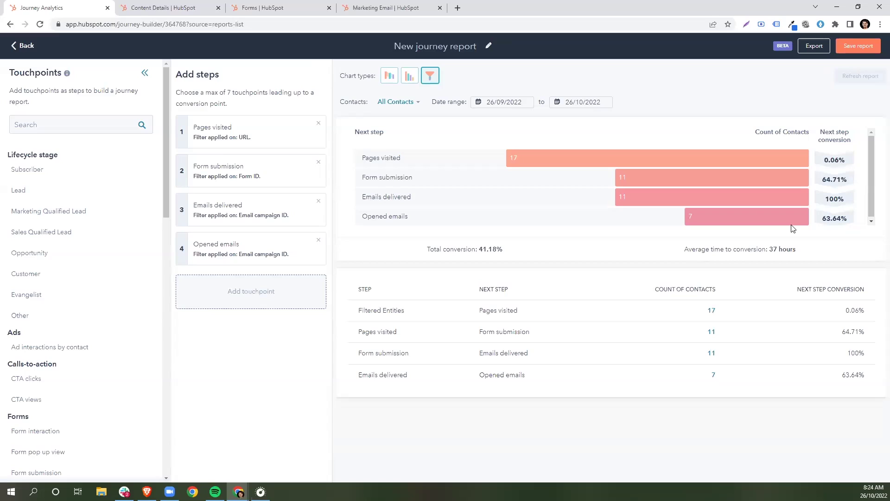
click(406, 79)
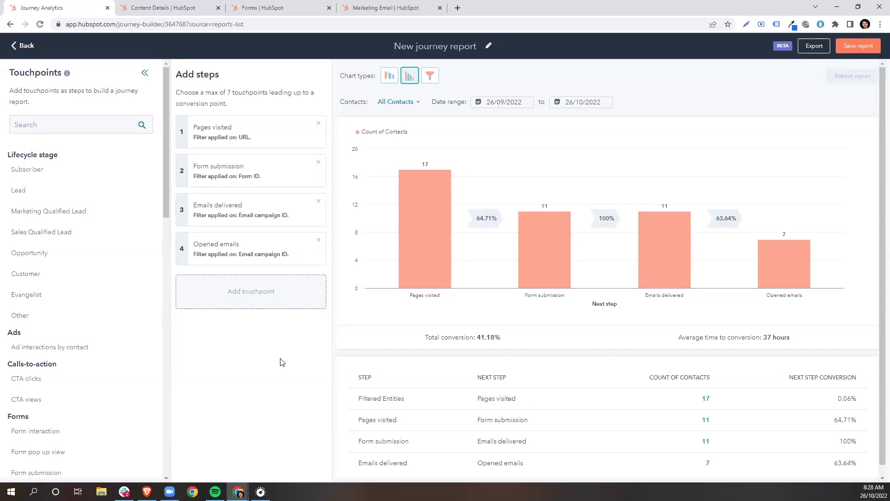
Review the available touchpoints, especially those for sales emails, sequences and web pages
scroll(47, 290, down, 3)
scroll(47, 289, down, 9)
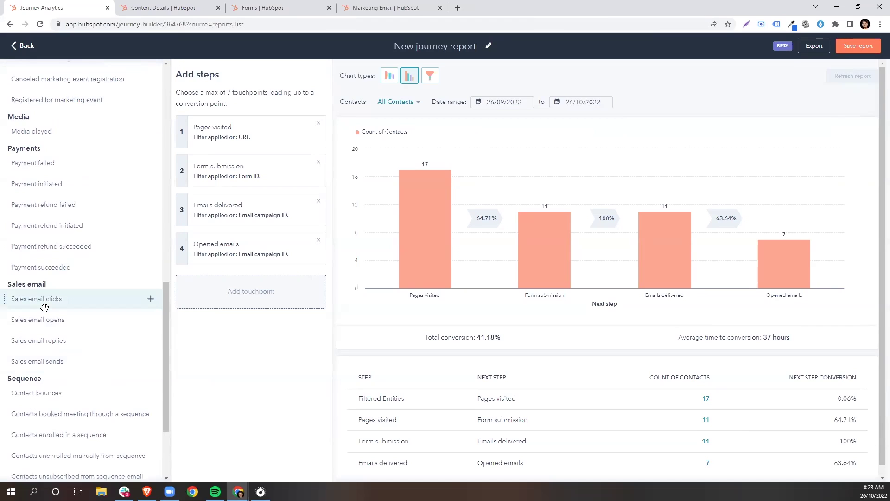
scroll(32, 320, down, 2)
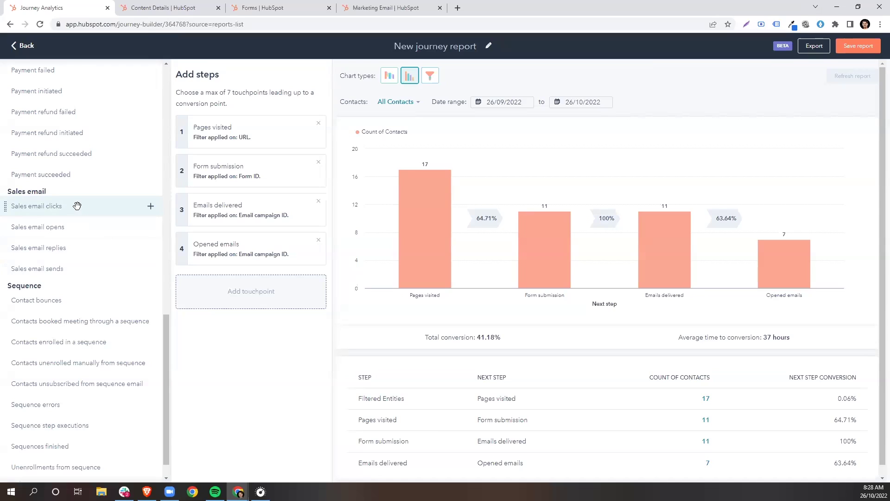
scroll(81, 260, down, 1)
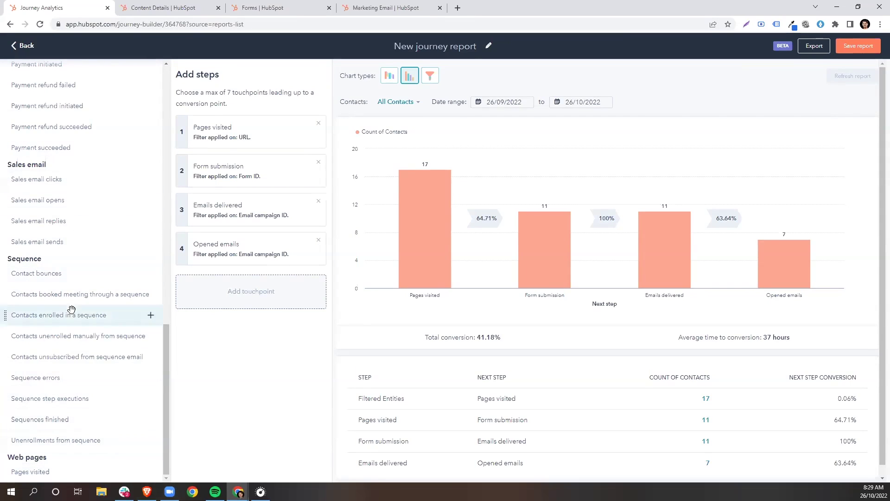
scroll(72, 309, up, 3)
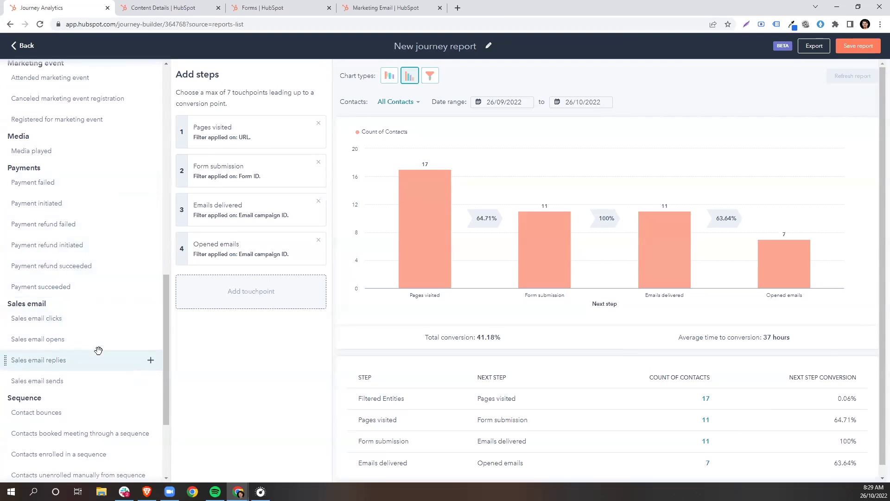
scroll(98, 350, down, 3)
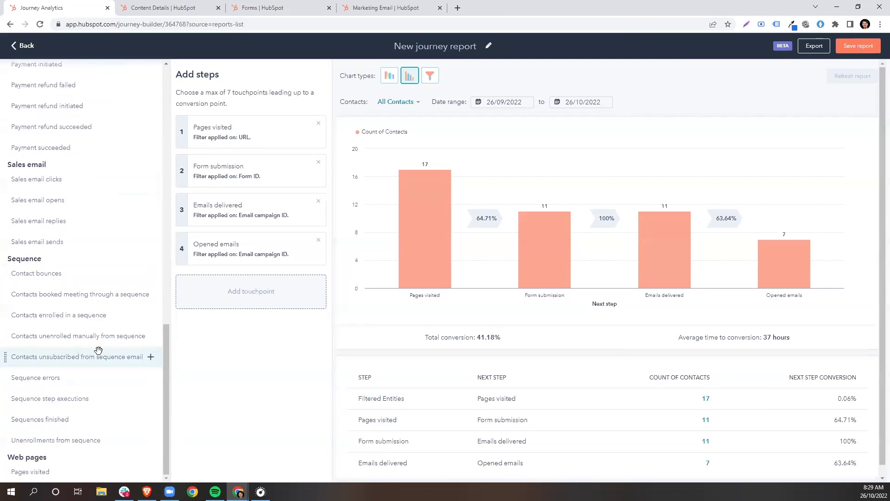